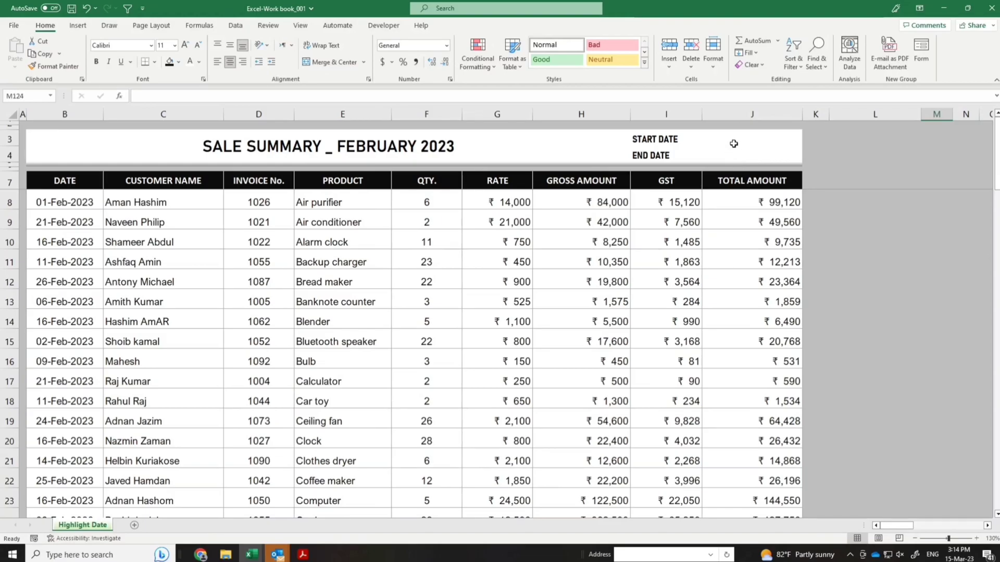
Enter 2/2/23 as the start date in J3 and 5/2/23 as the end date in J4.
left_click(734, 143)
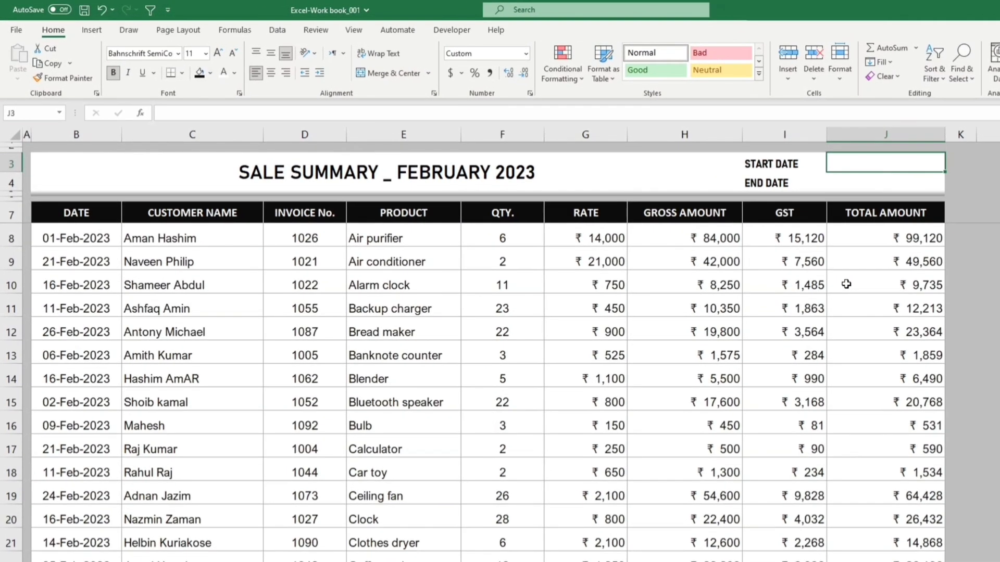
type("2/")
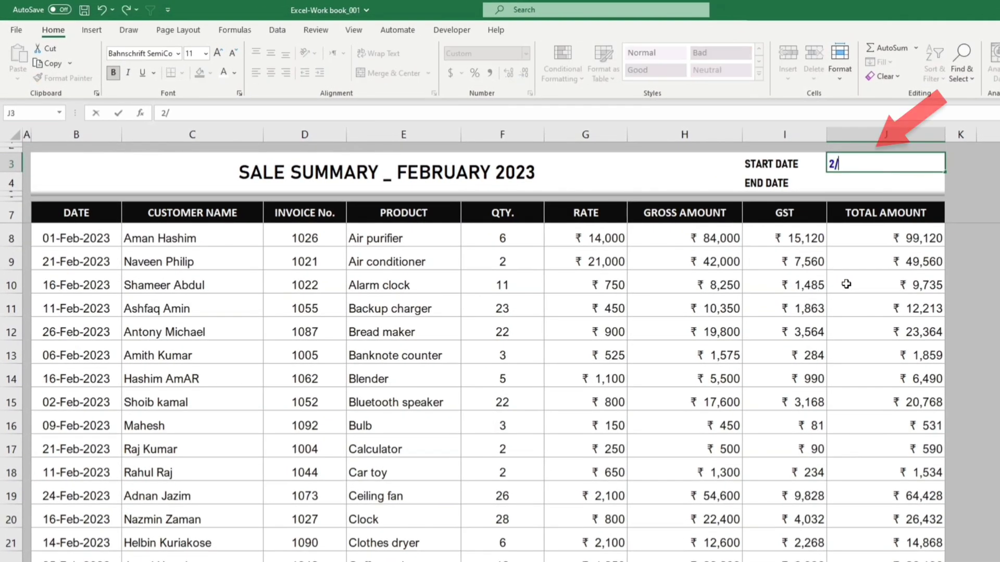
type("2/2")
type("023")
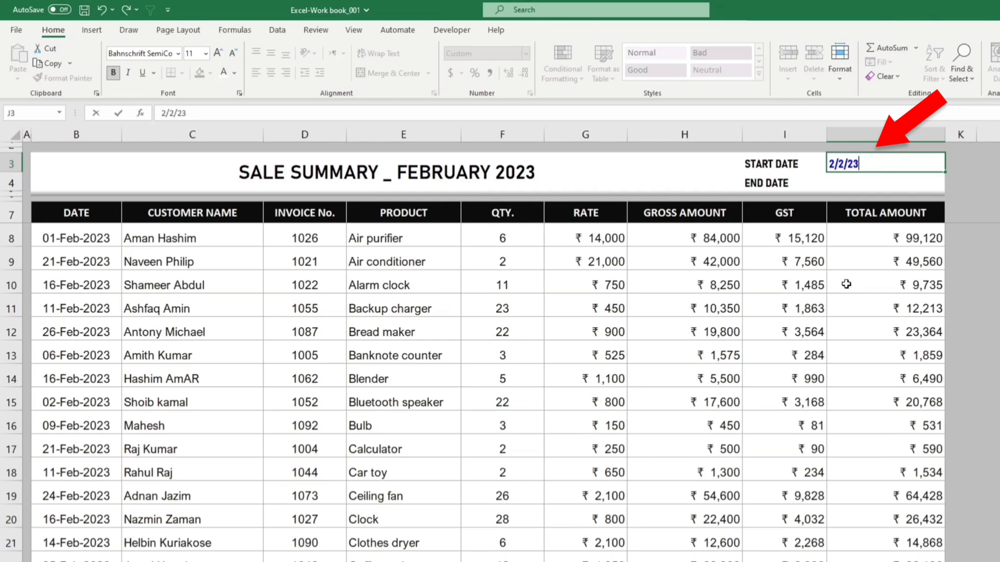
key("Return")
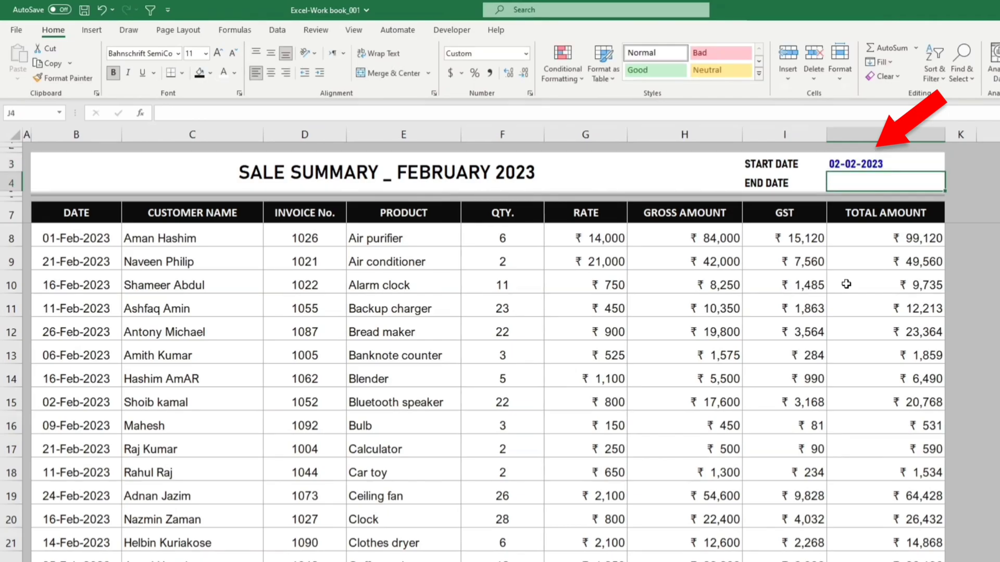
type("5/2/23")
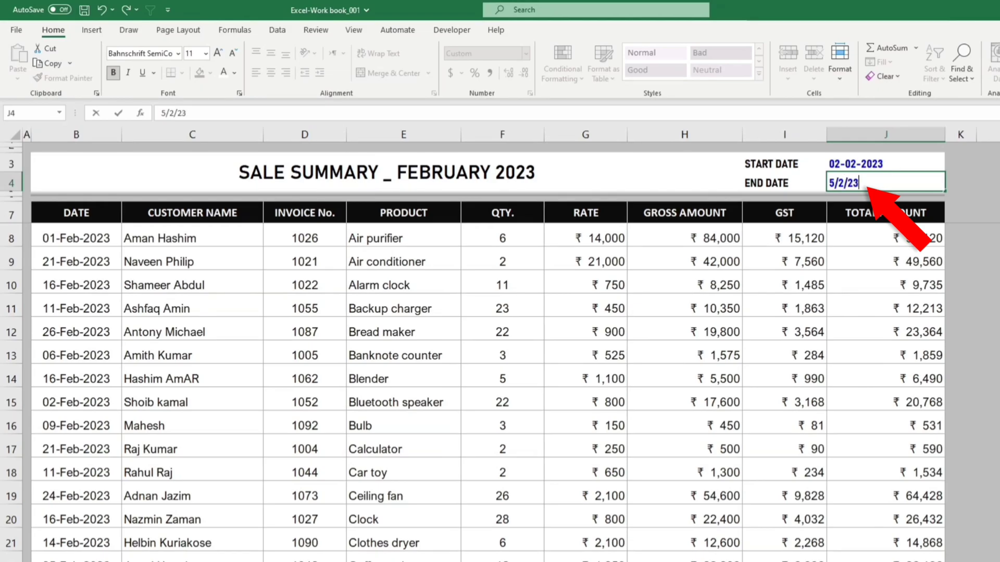
key("Return")
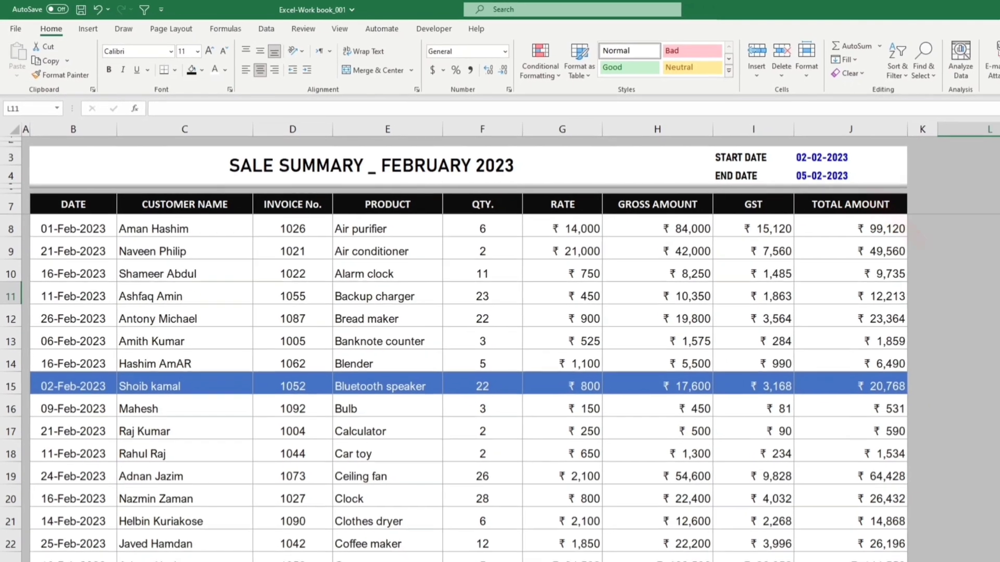
Examine which rows of the sale summary are highlighted for the 2 to 5 February range, through to the last row.
scroll(414, 323, "down", 3)
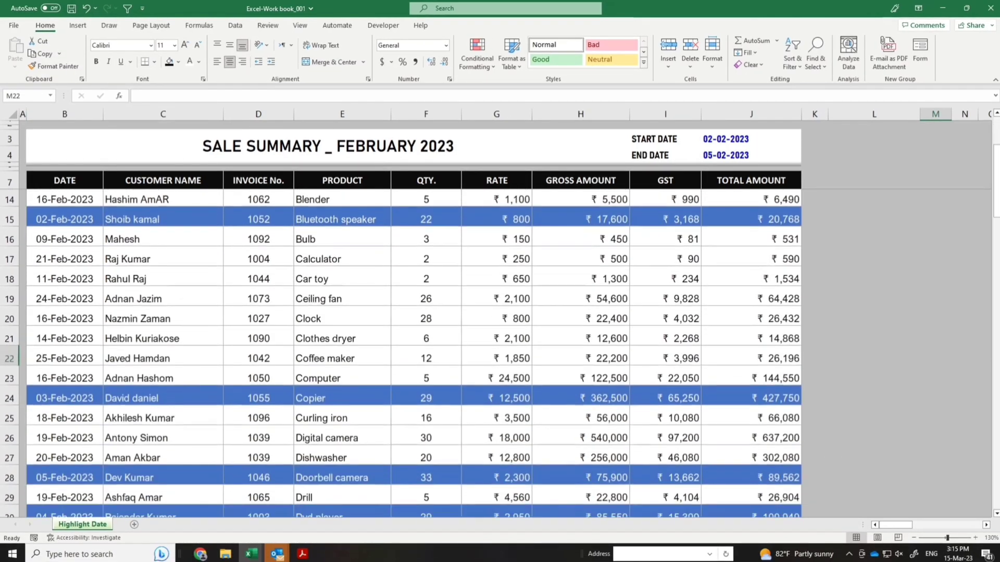
scroll(414, 323, "down", 9)
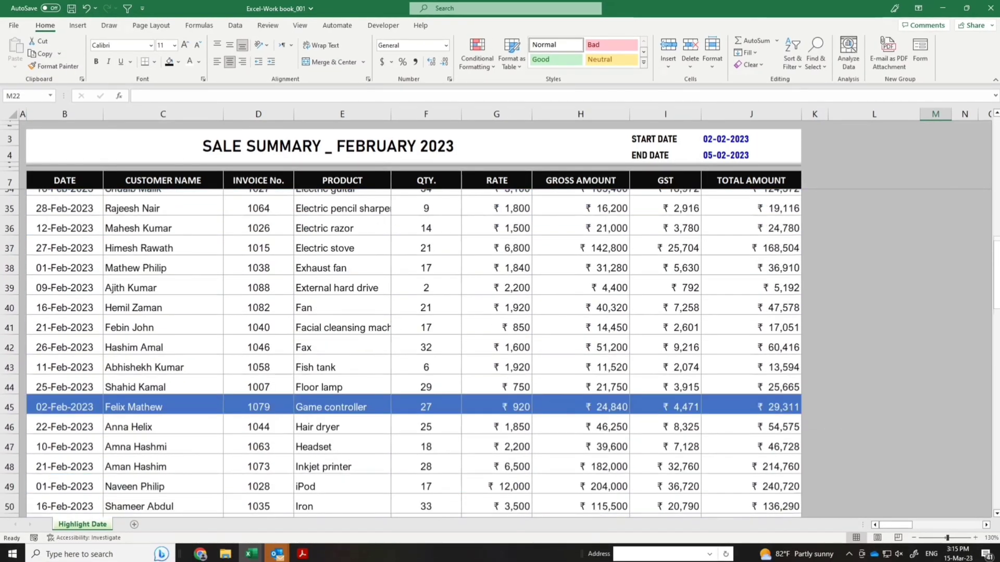
scroll(414, 354, "down", 3)
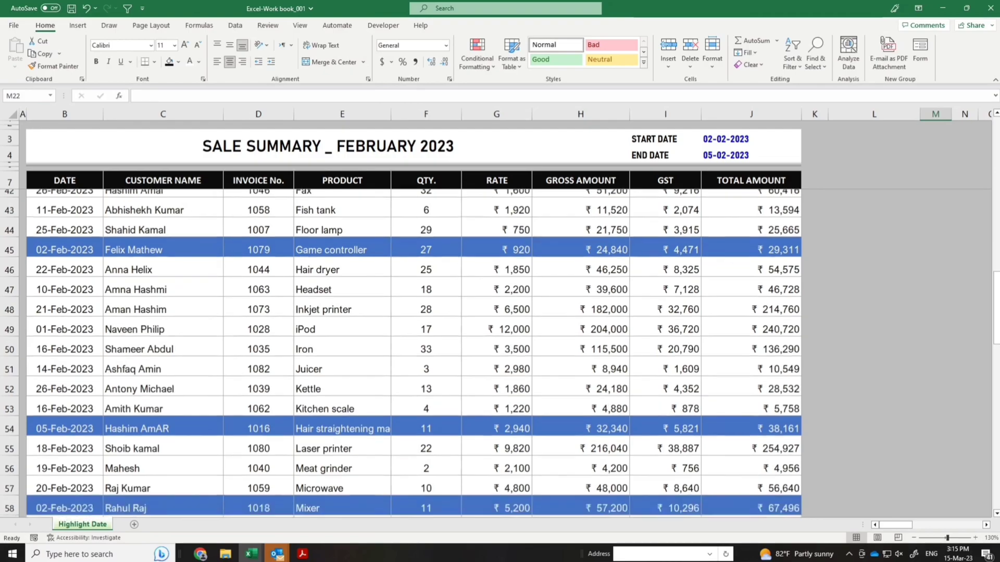
scroll(501, 357, "down", 3)
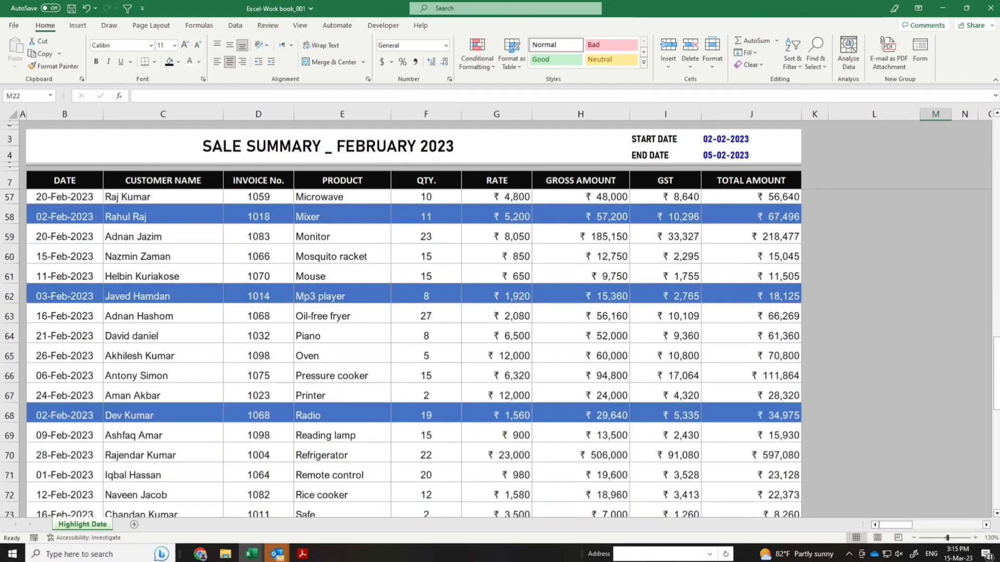
scroll(414, 354, "down", 6)
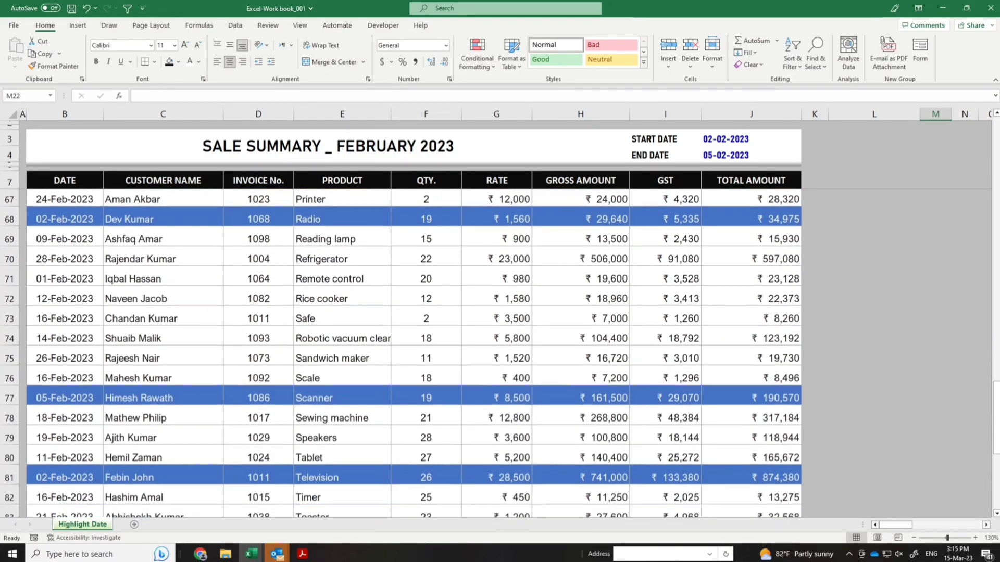
scroll(414, 354, "down", 3)
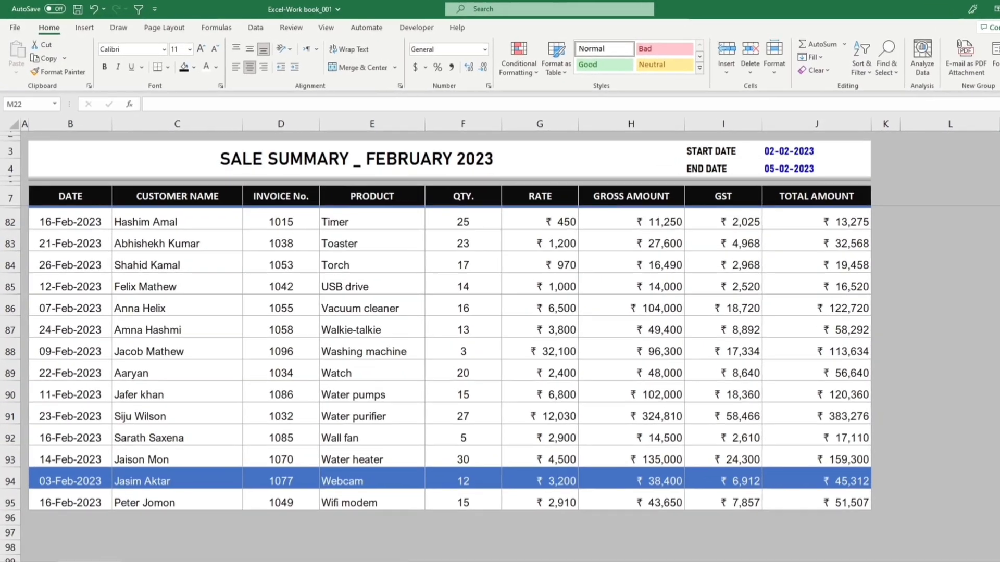
scroll(500, 354, "up", 15)
Change the start date in J3 to 10/2/23 and the end date in J4 to 12/2/23.
left_click(789, 151)
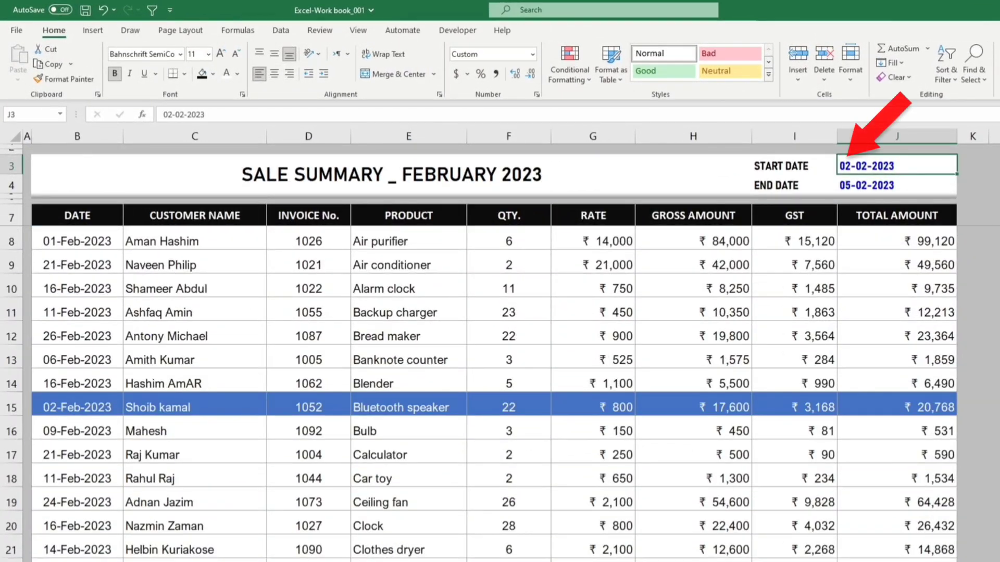
type("10/2/23")
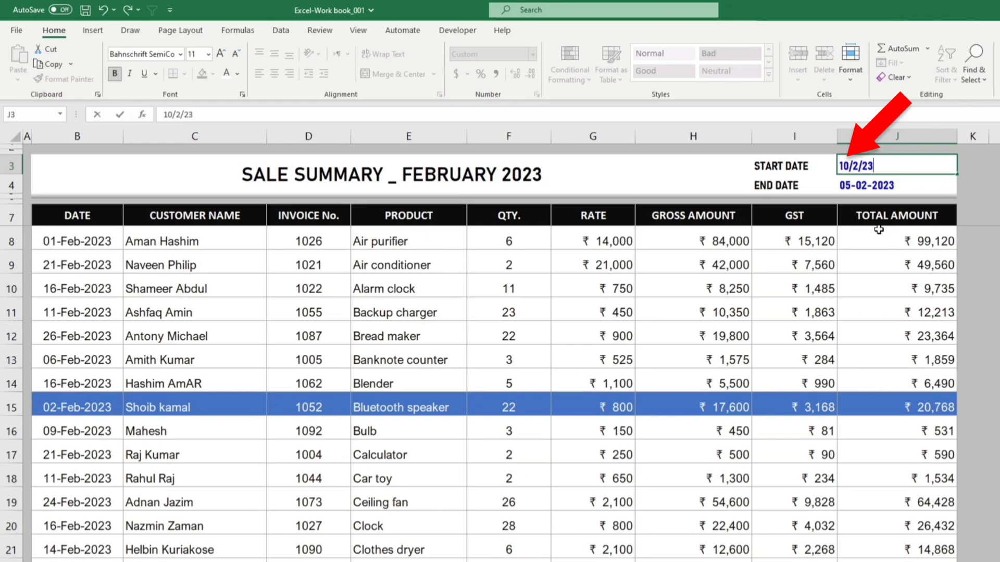
left_click(852, 182)
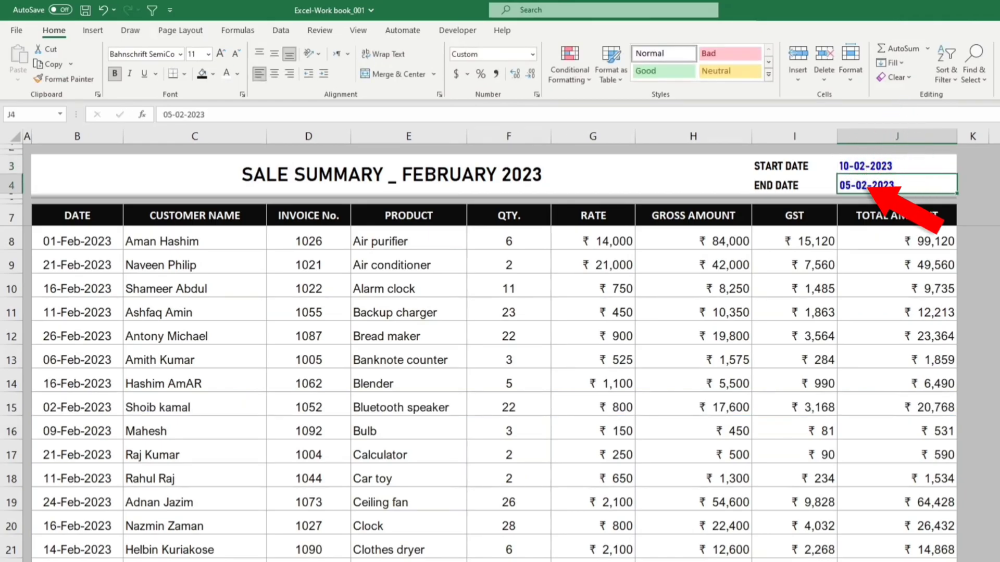
type("12/2/23")
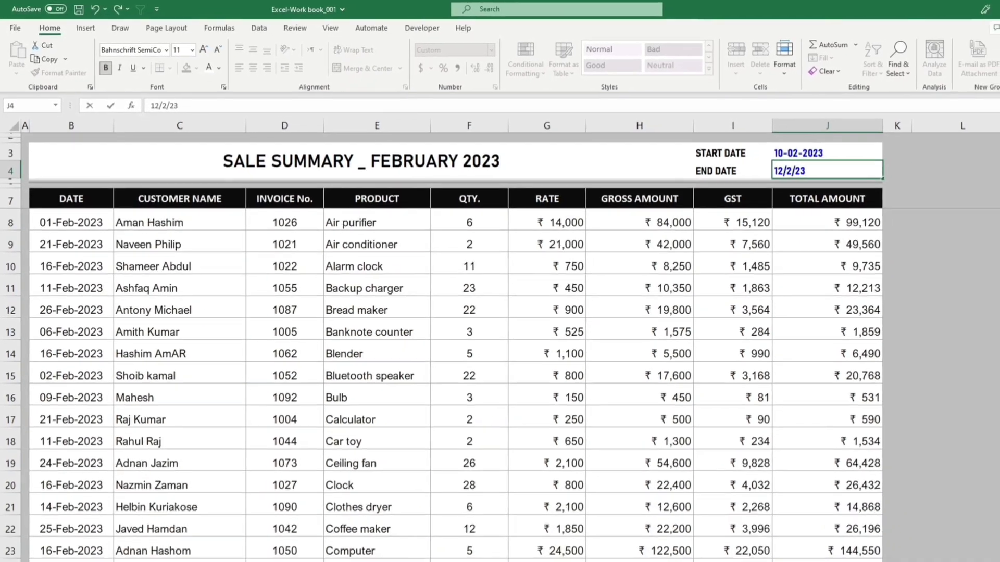
key("Return")
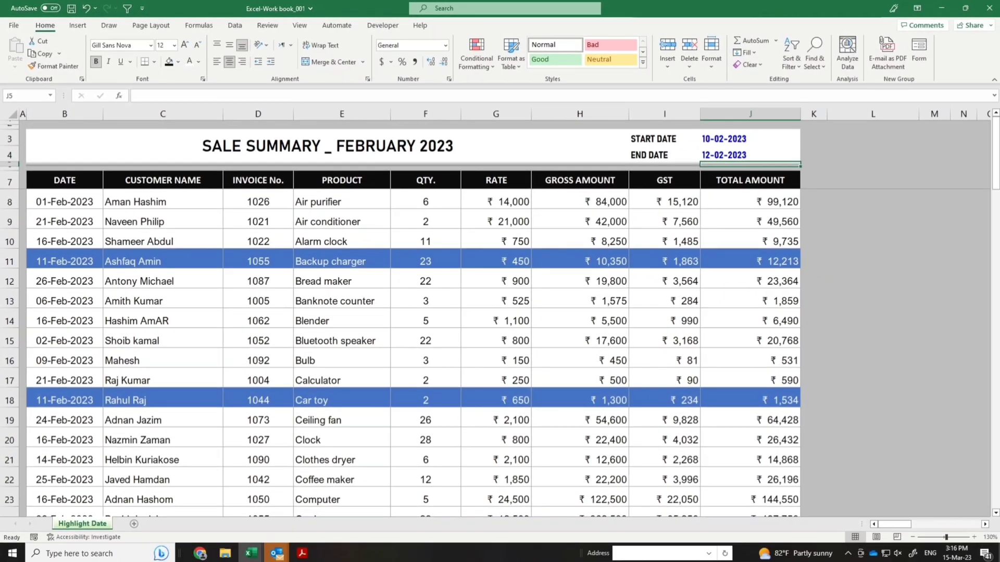
Examine the highlighted rows across the whole sale summary for the 10 to 12 February range.
scroll(411, 312, "down", 4)
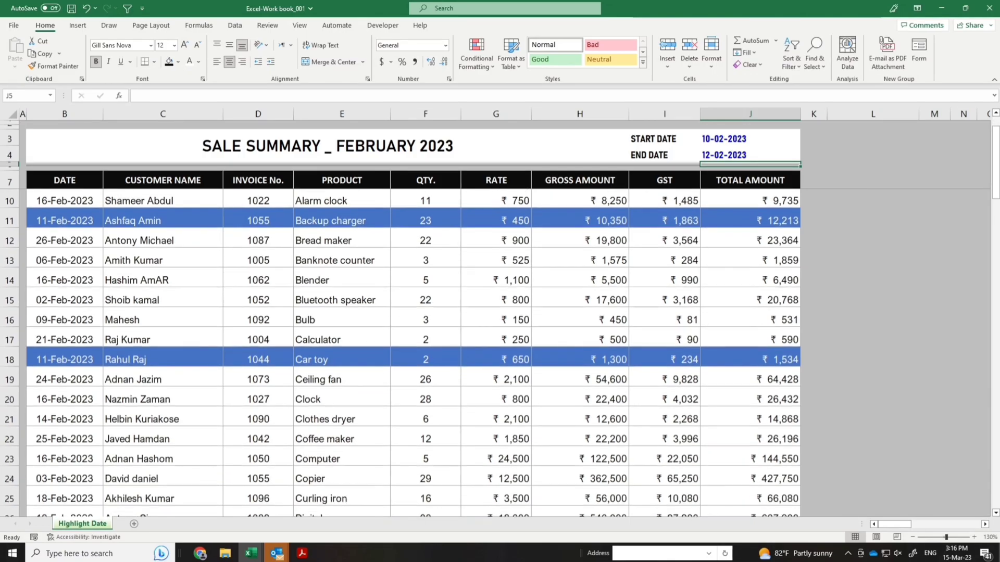
scroll(502, 344, "down", 2)
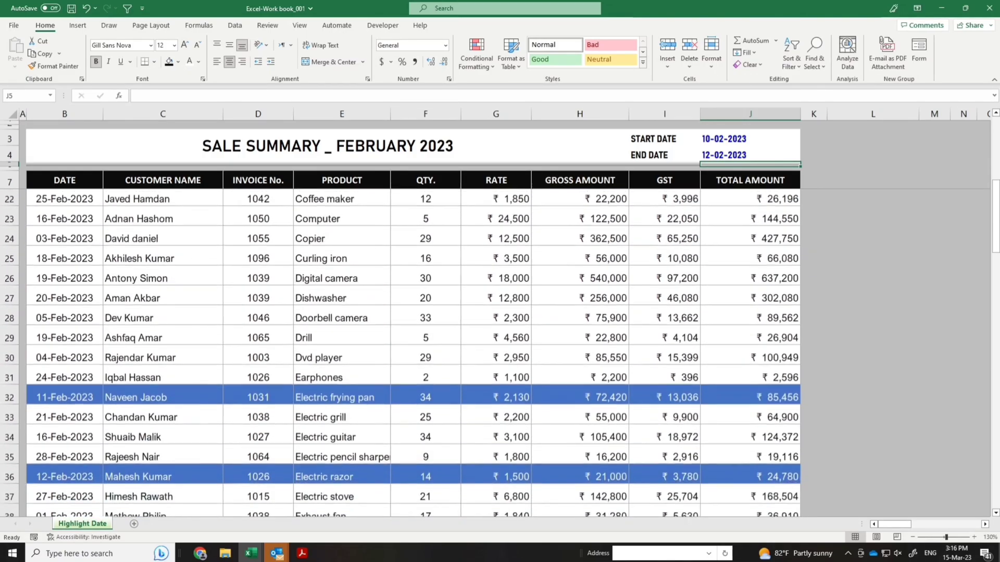
scroll(501, 352, "down", 5)
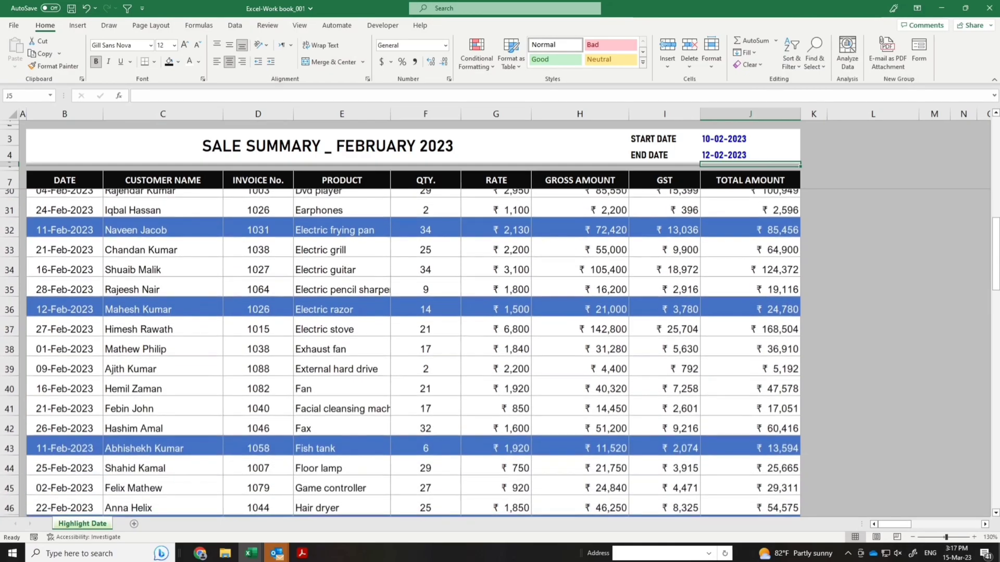
scroll(412, 354, "down", 6)
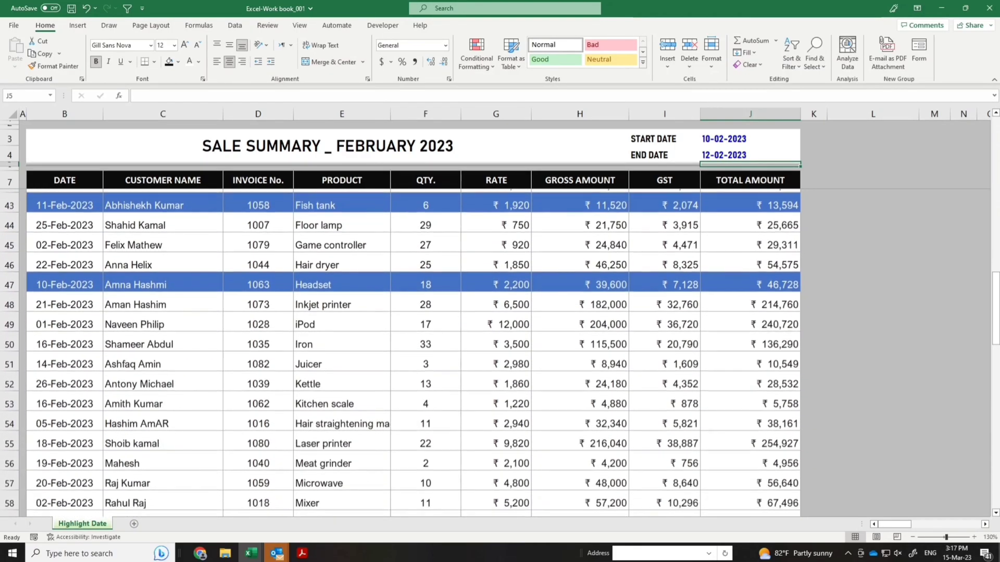
scroll(413, 352, "down", 6)
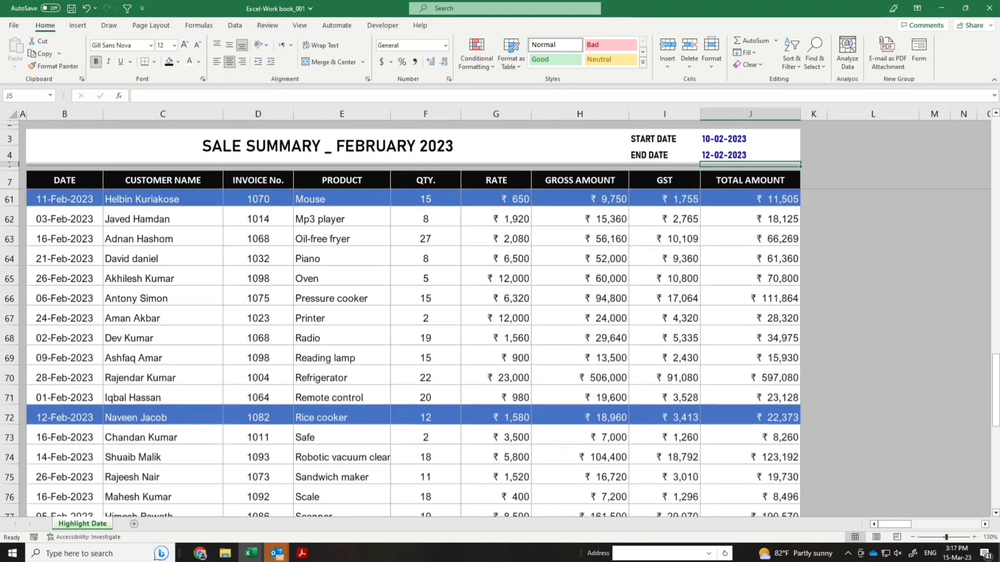
scroll(413, 352, "down", 2)
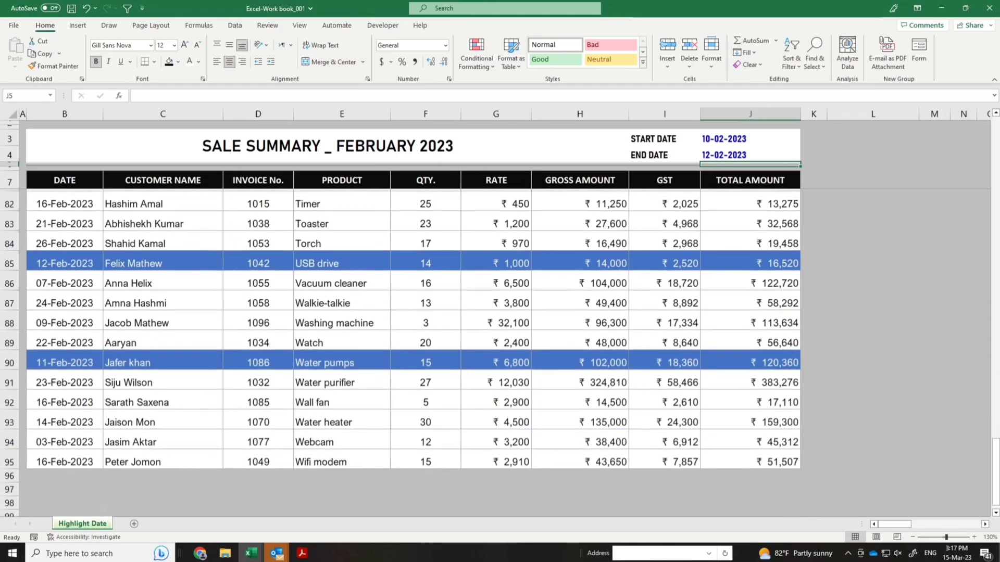
left_click_drag(997, 455, 997, 133)
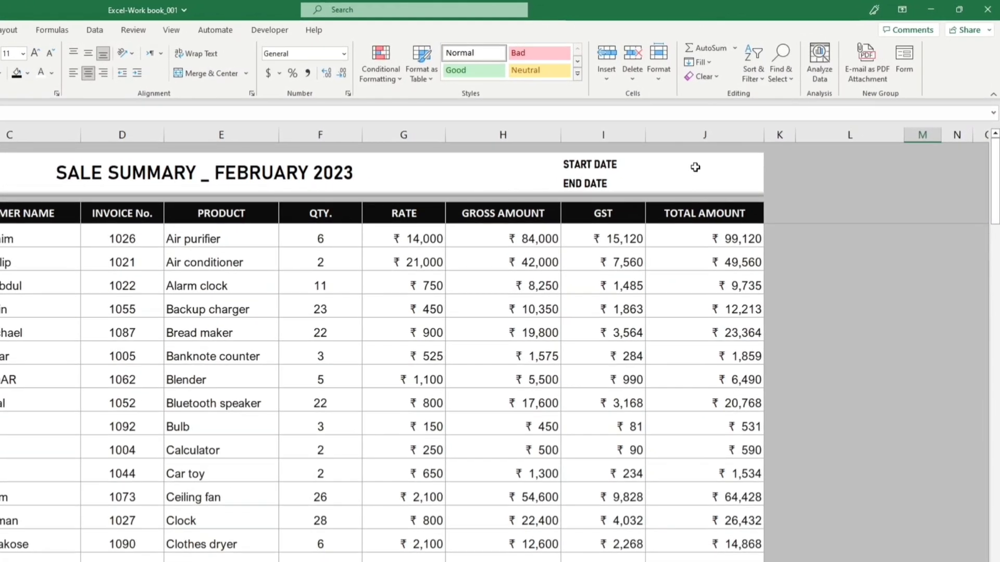
Enter 23/02/2023 as the start date in J3 and 28/2/23 as the end date in J4.
left_click(743, 140)
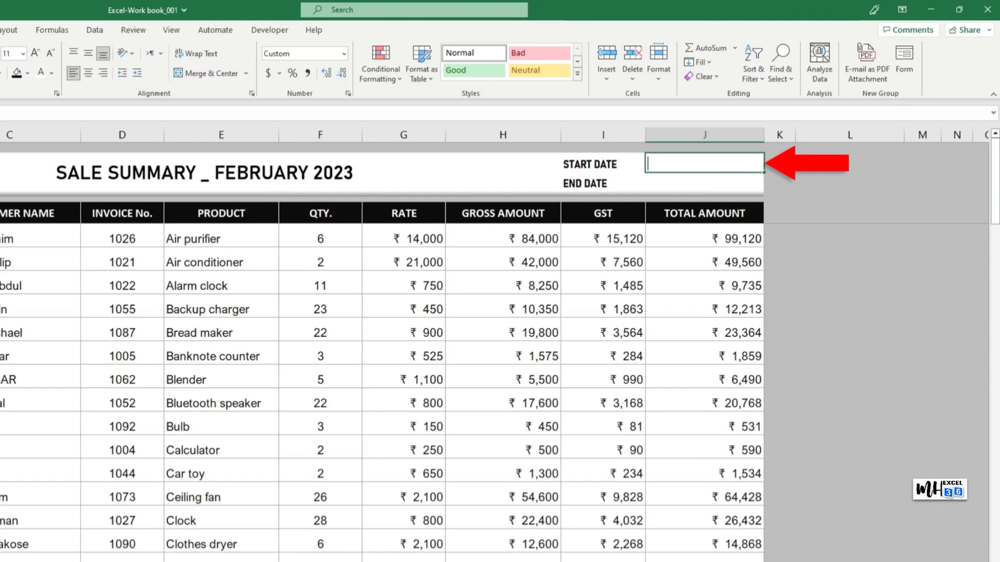
type("23/02/")
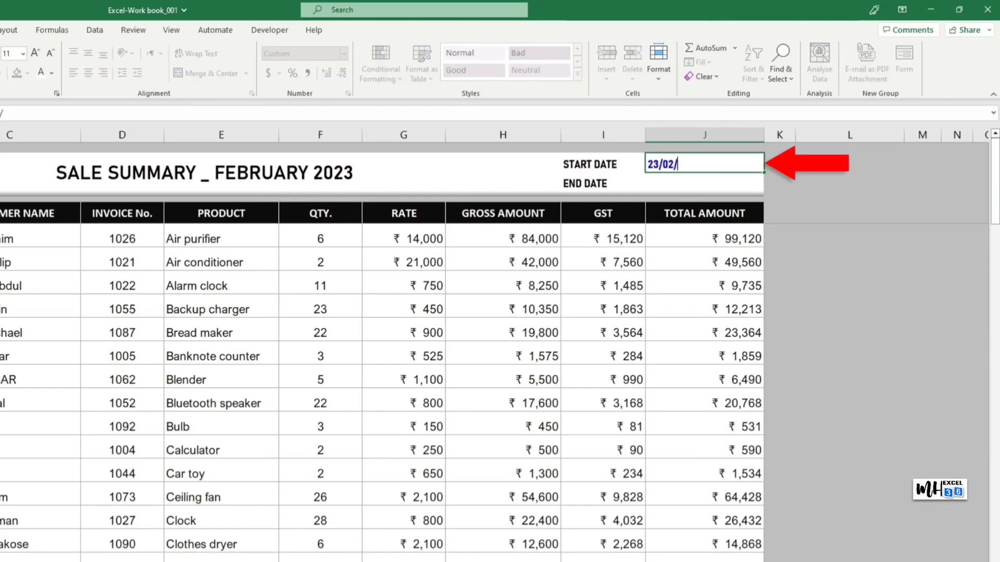
type("2023")
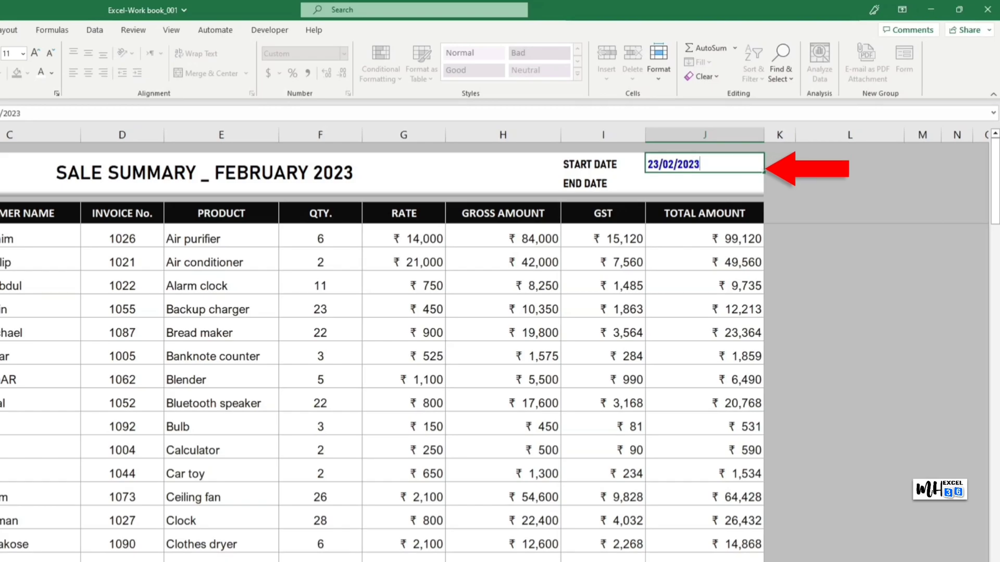
key("Return")
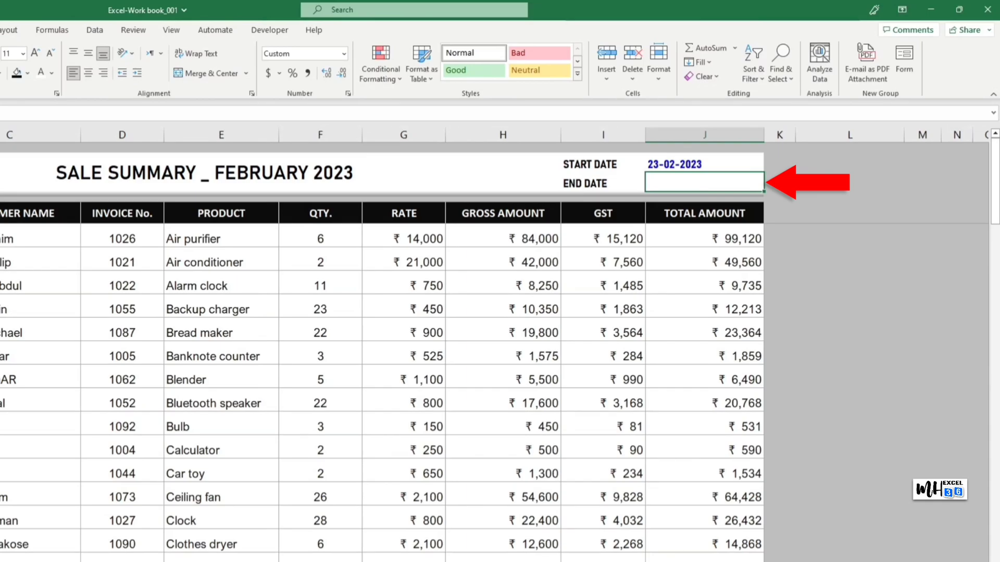
type("28/2/23")
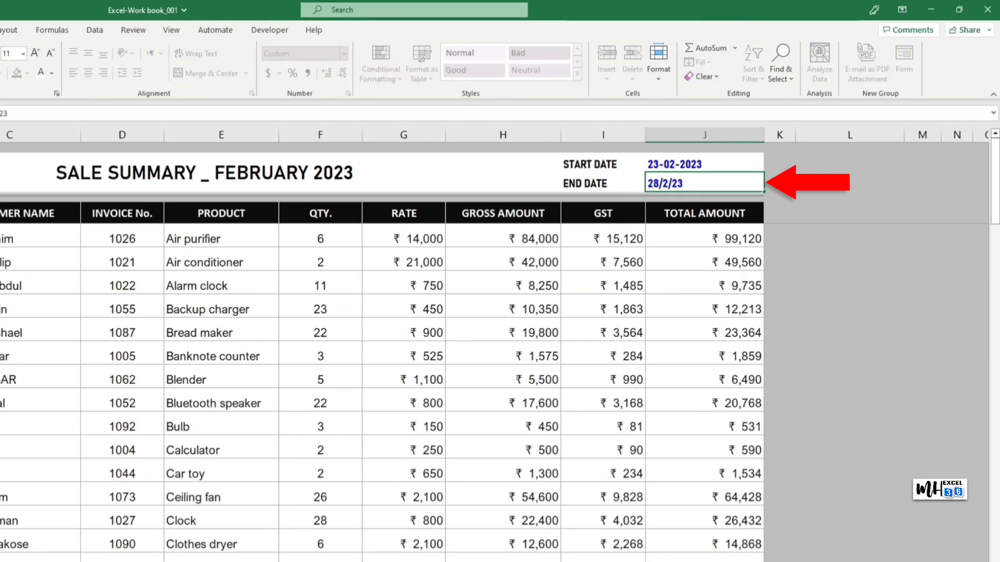
key("Return")
left_click(850, 555)
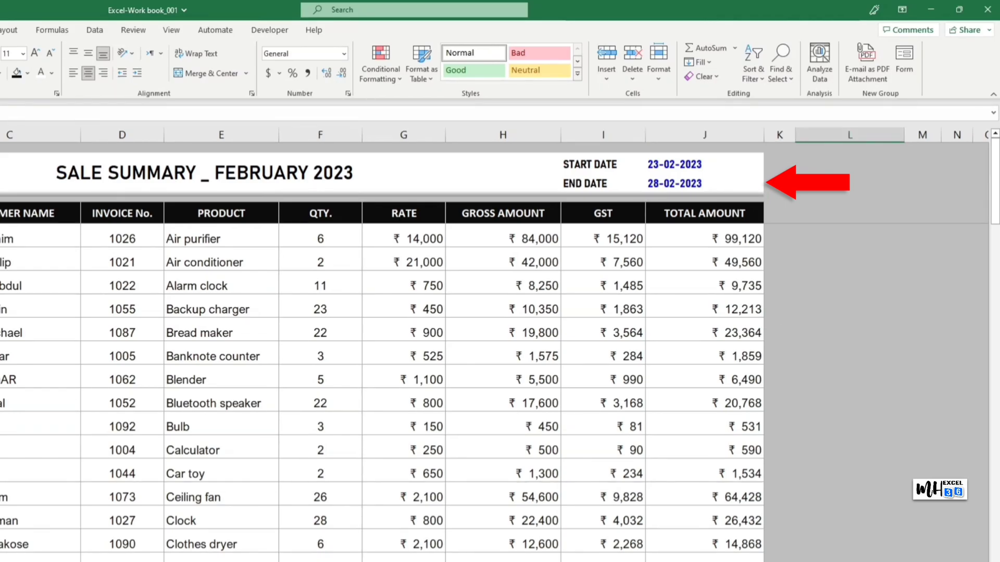
Start an AND formula in L8 whose first condition checks the row's date against the start date, $B8>$J$3.
left_click(865, 242)
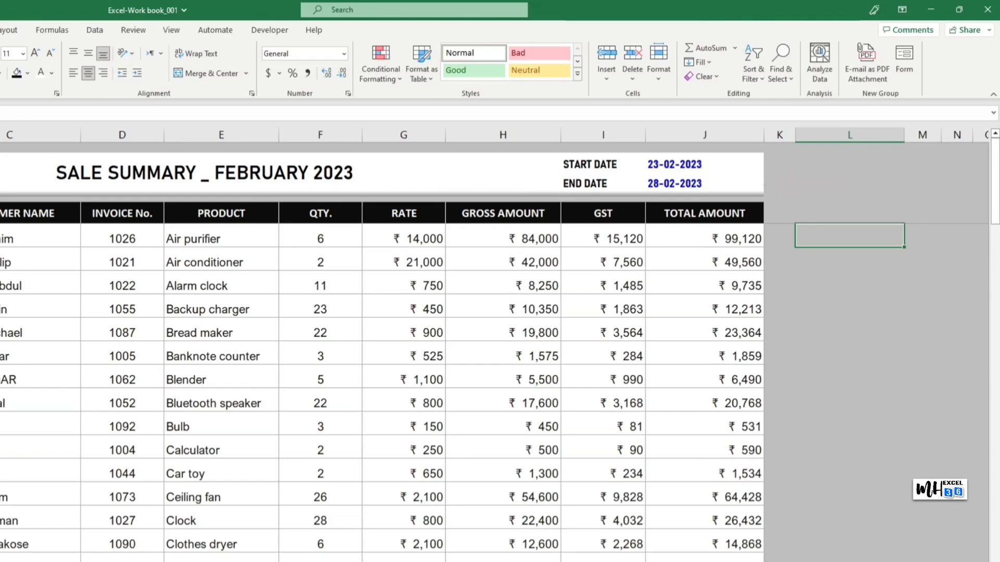
left_click(923, 559)
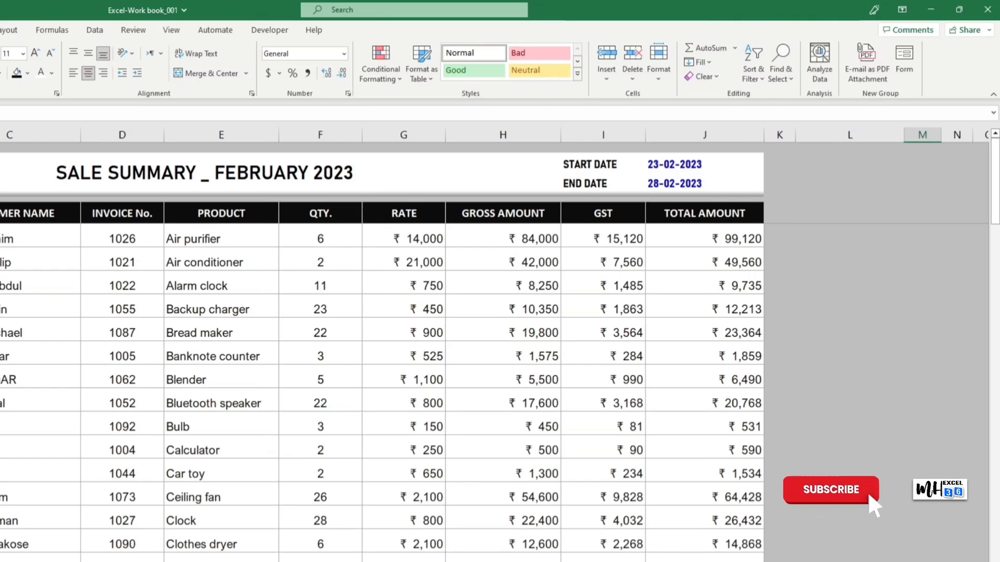
left_click(852, 233)
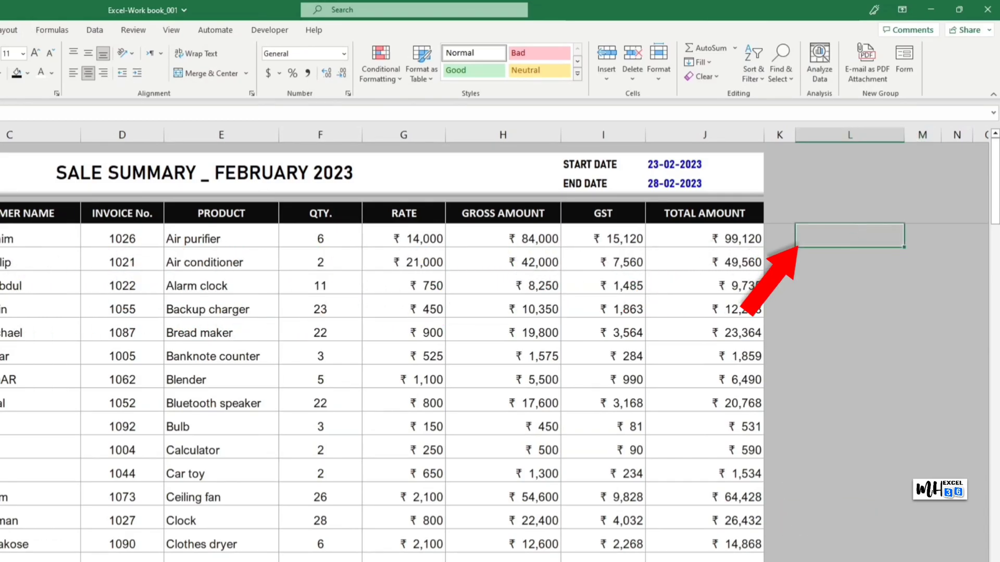
type("=")
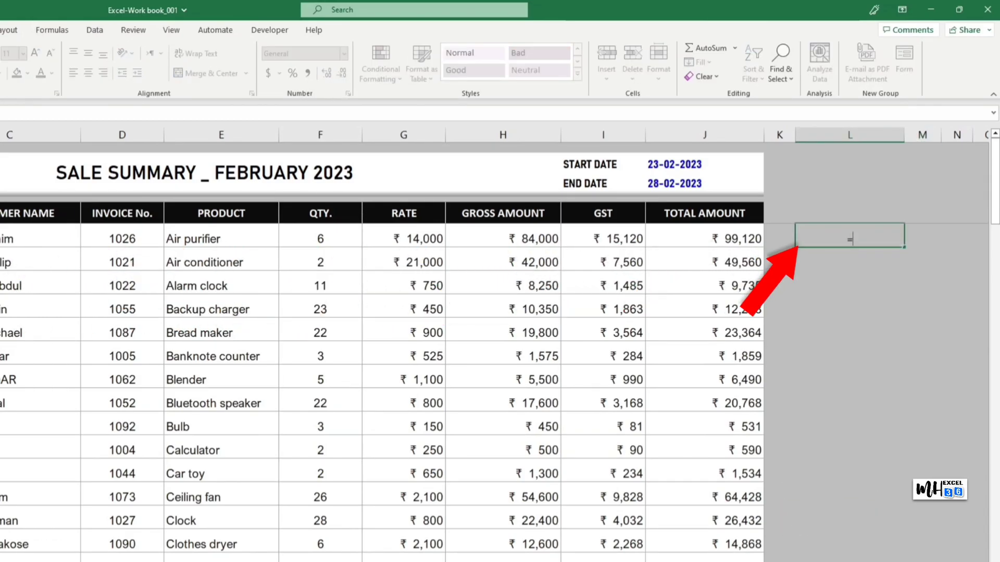
type("AND")
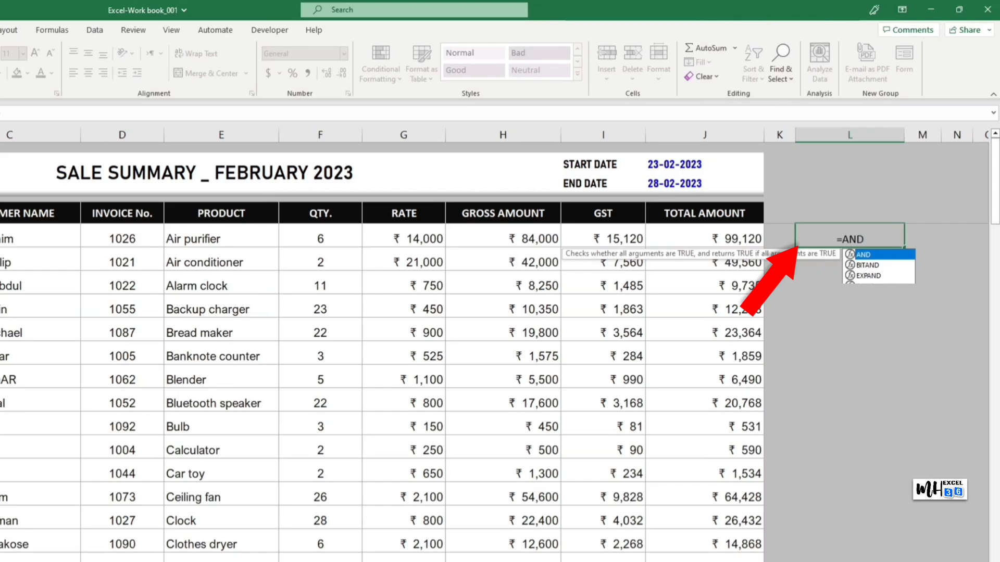
type("(")
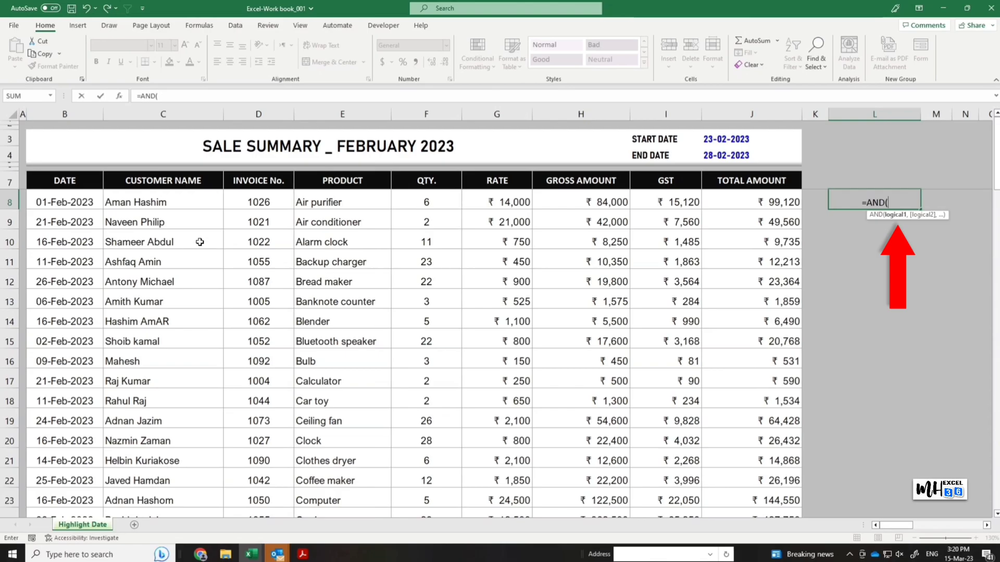
left_click(88, 203)
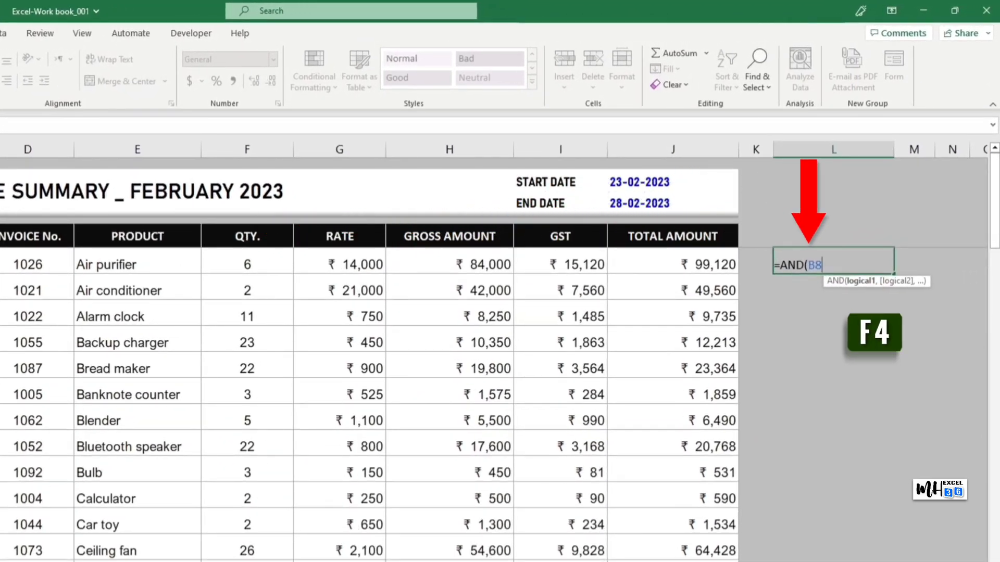
key("F4")
key("F4")
key("F4")
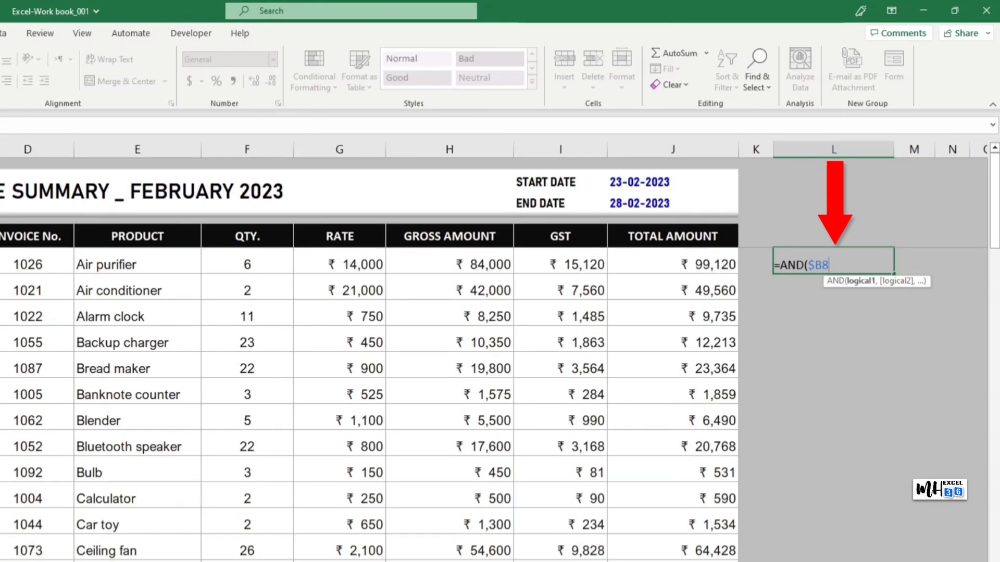
type(">")
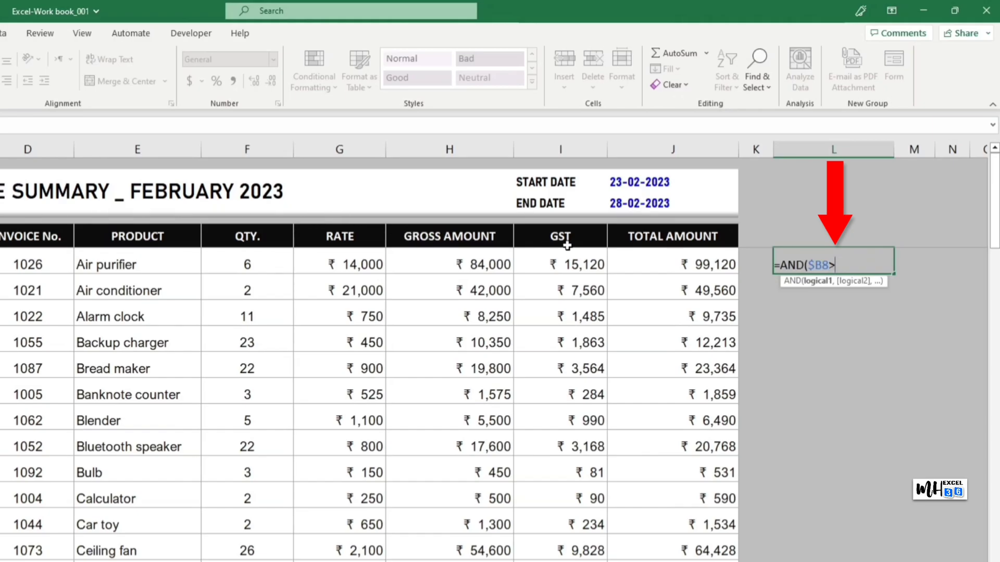
left_click(698, 183)
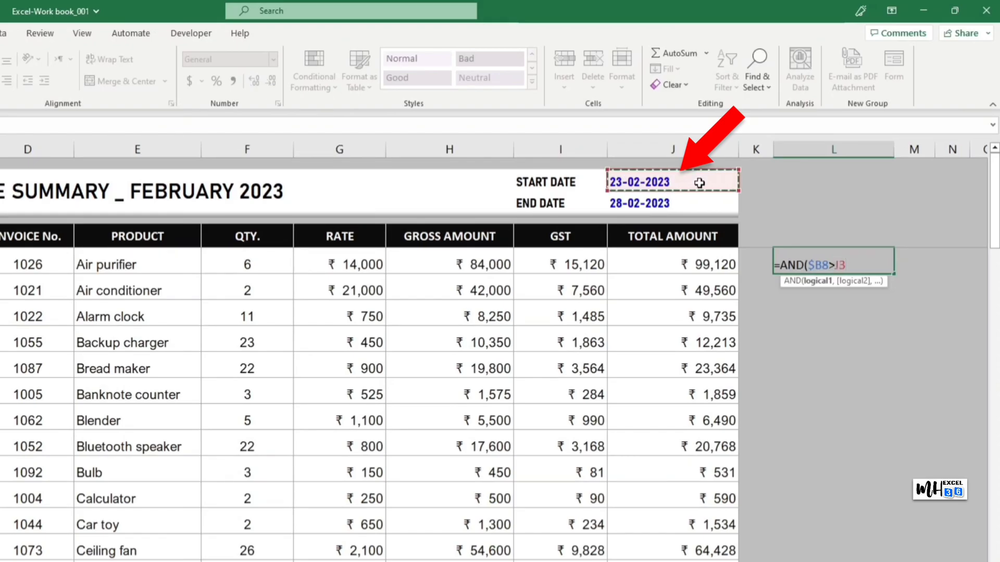
key("F4")
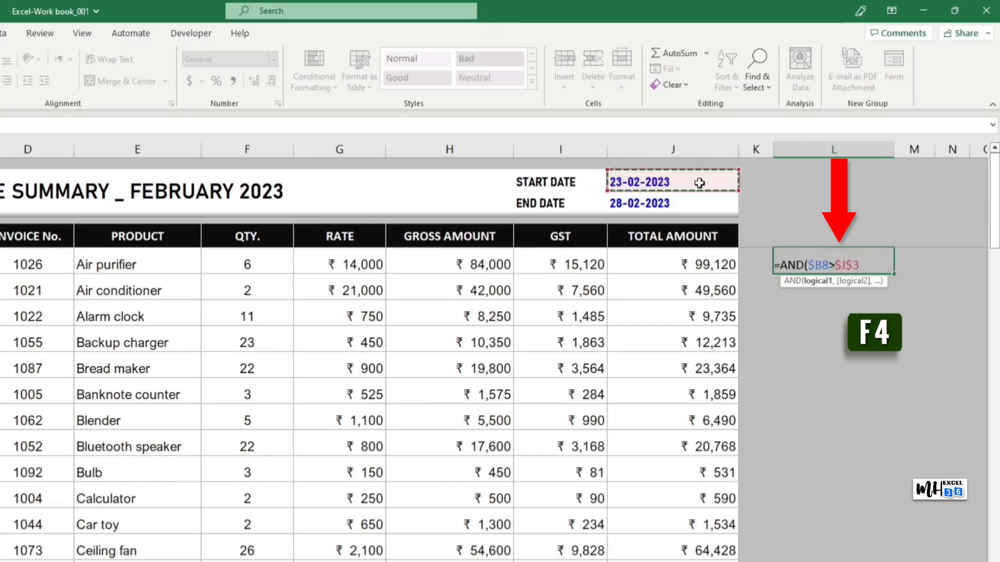
Add the end date condition $B8<$J$4 as the second argument and complete the AND formula in L8.
type(",")
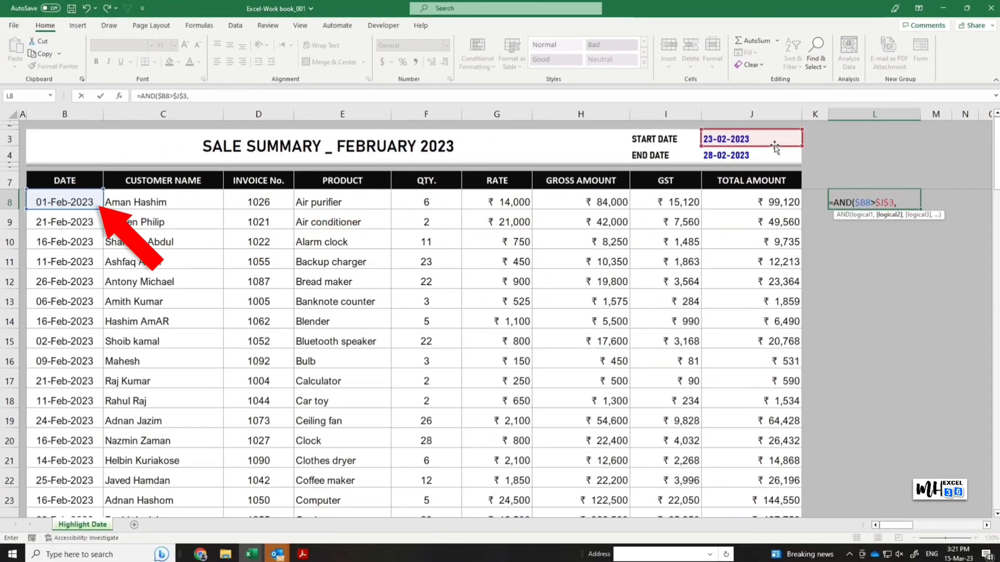
left_click(88, 205)
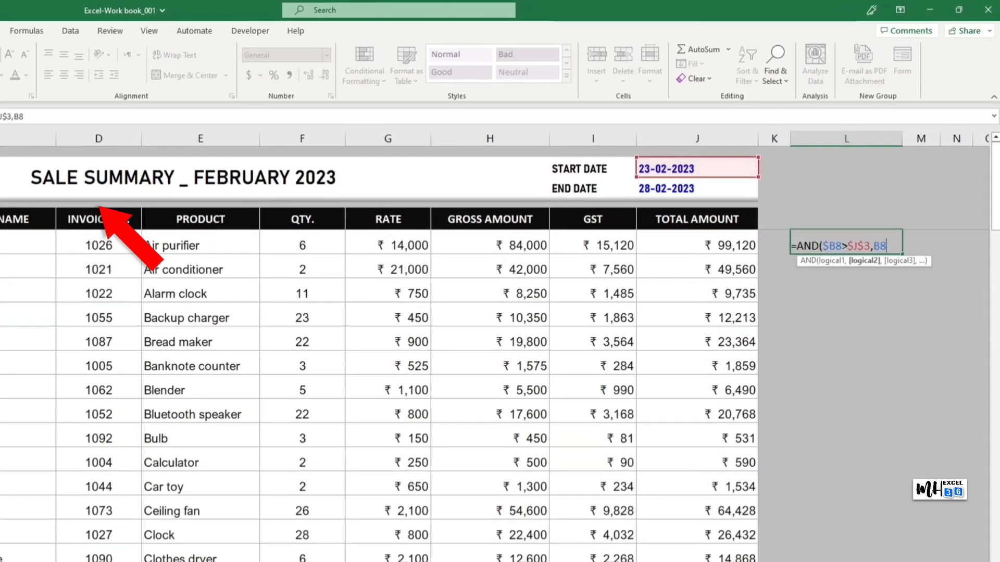
key("F4")
key("F4")
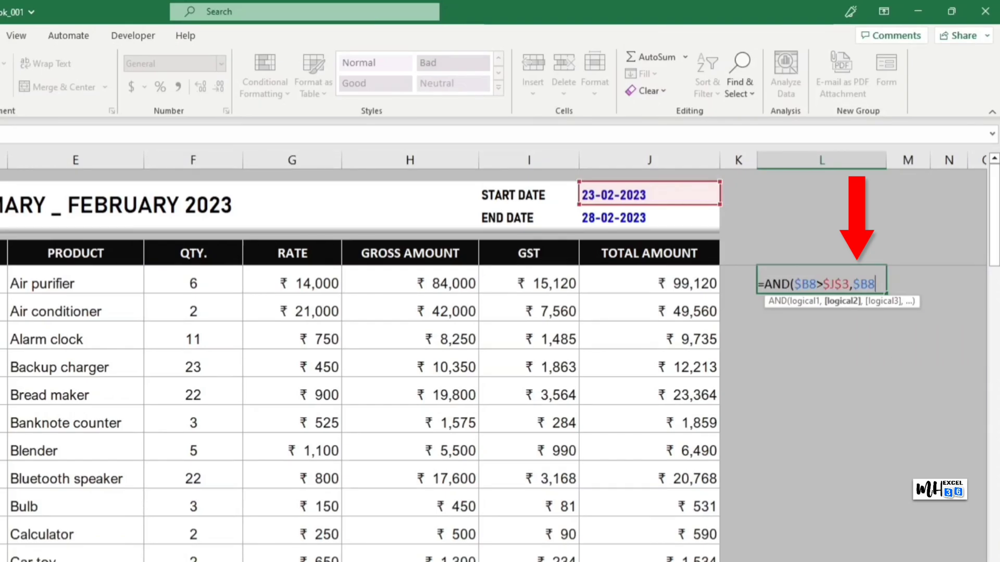
type("<")
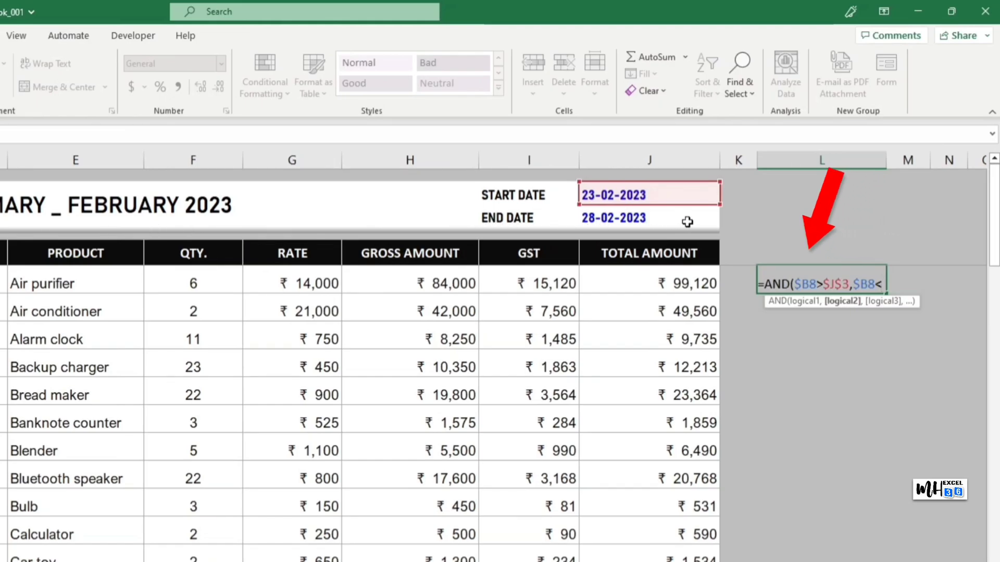
left_click(670, 221)
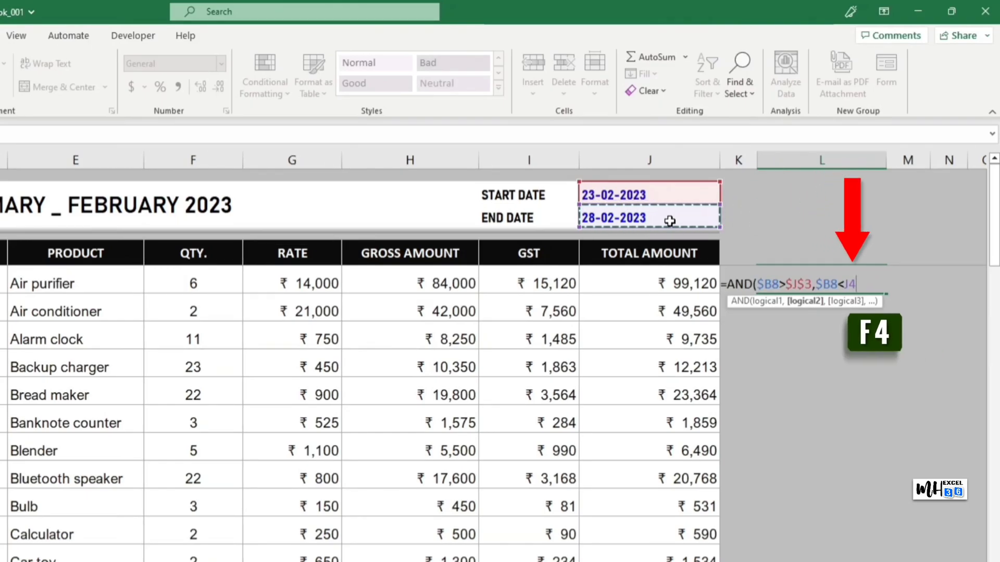
key("F4")
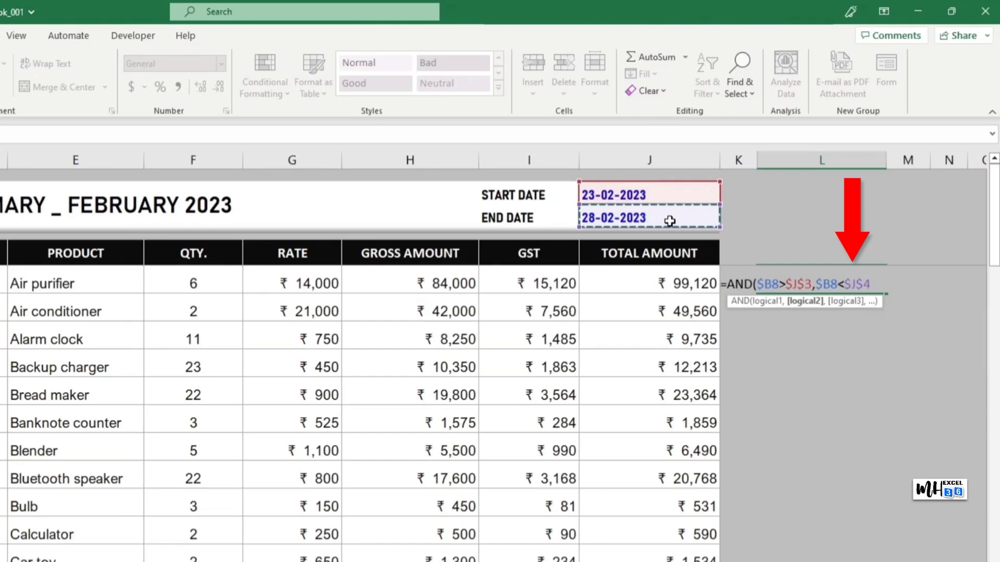
type(")")
key("Return")
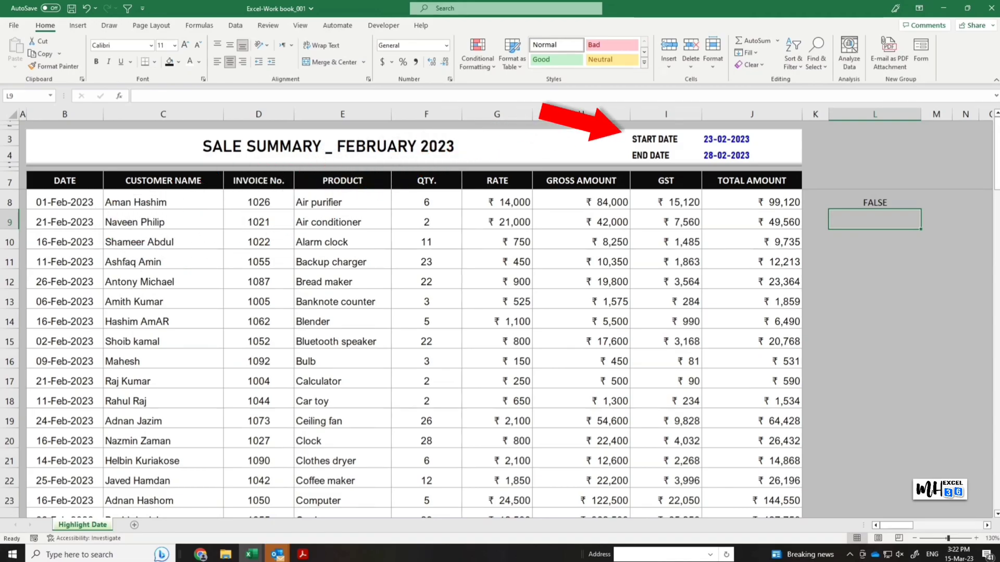
Fill the AND formula from L8 down to L17 and check the result in L12 against that row's date.
left_click(911, 202)
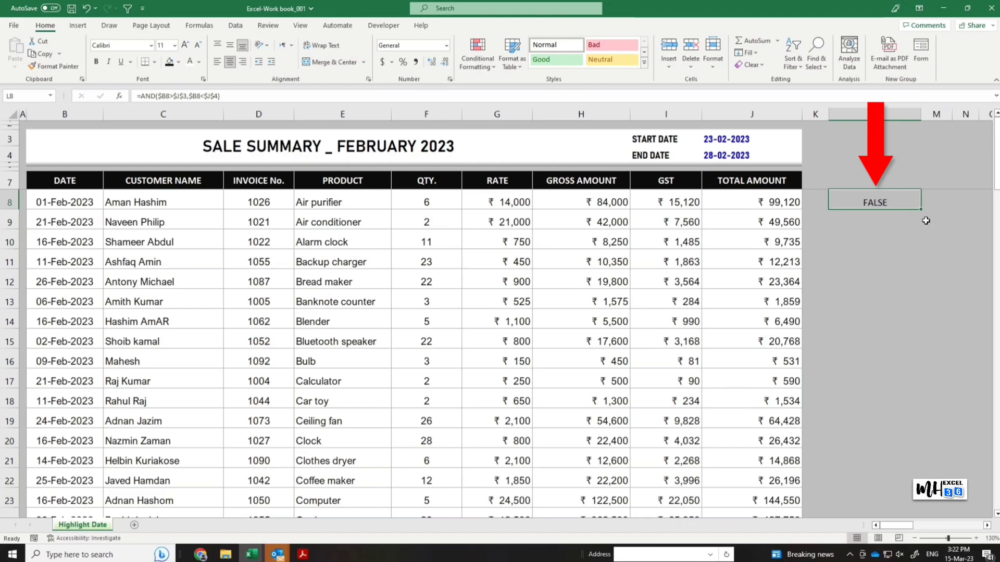
left_click_drag(921, 211, 908, 394)
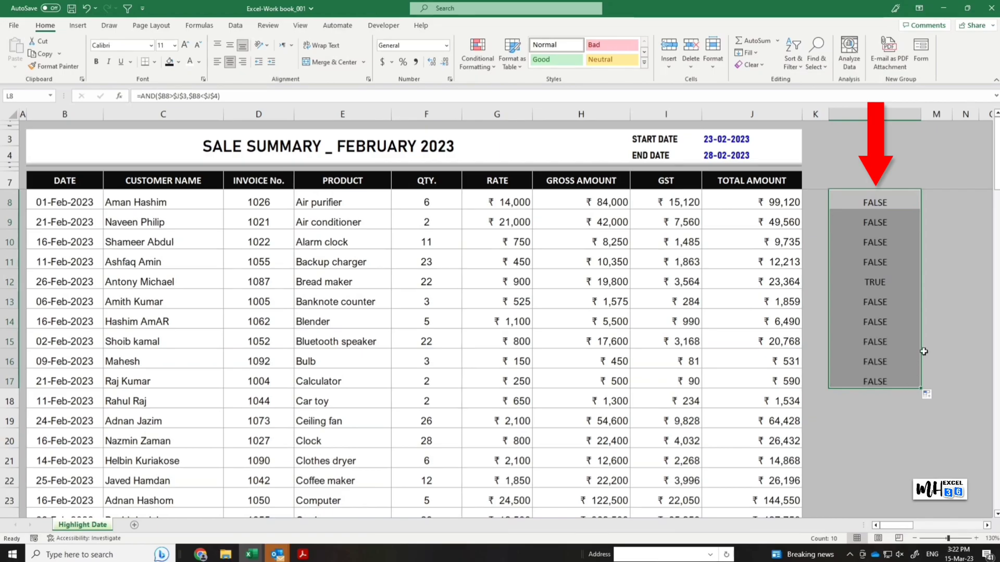
left_click(883, 281)
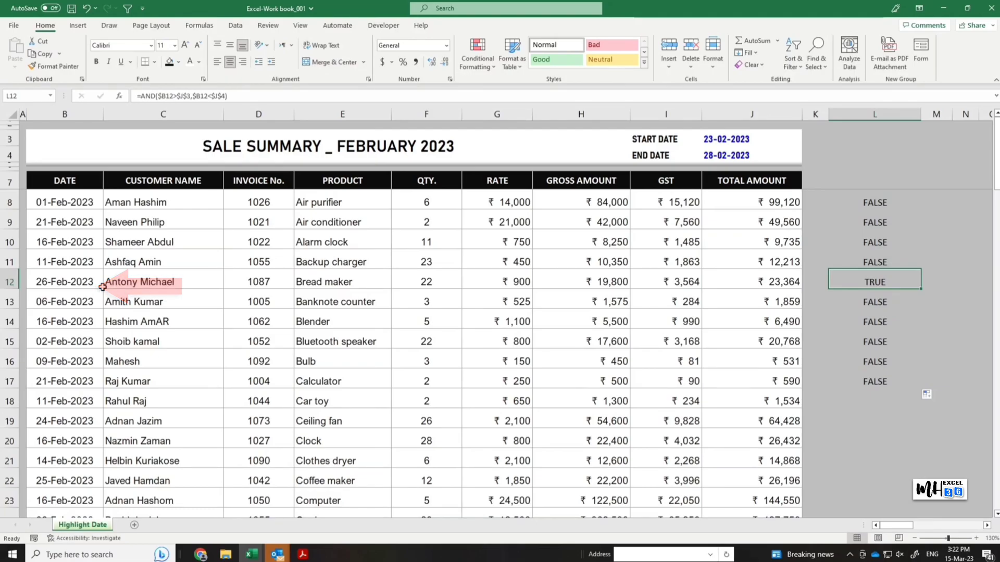
double_click(968, 282)
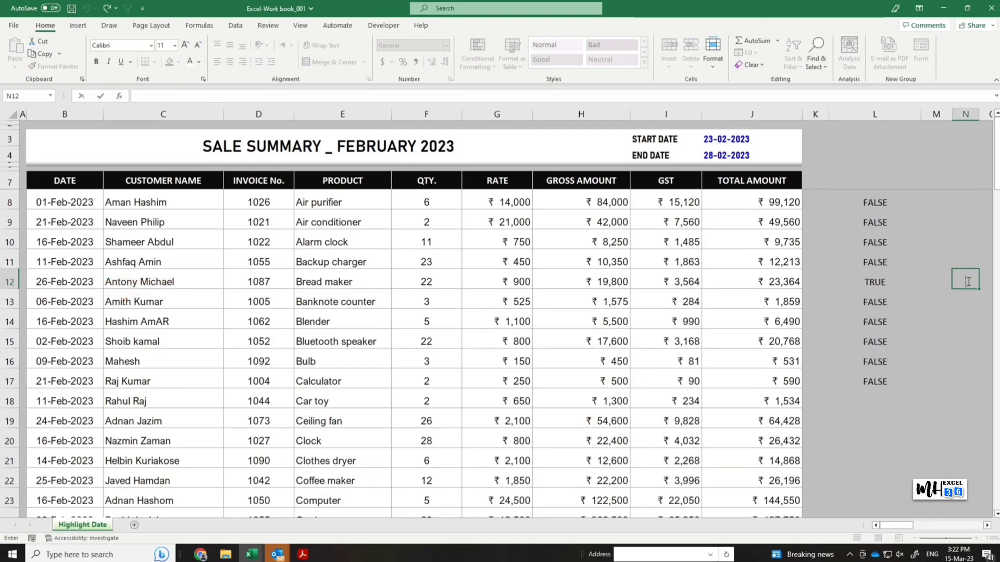
Copy the full text of the AND formula from L8 and leave the cell unchanged.
left_click(882, 202)
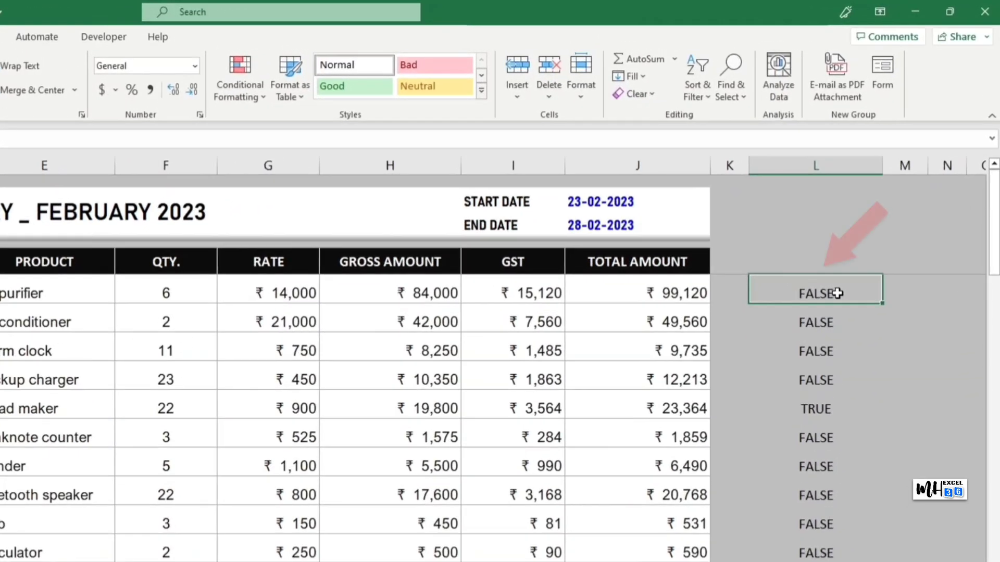
double_click(890, 203)
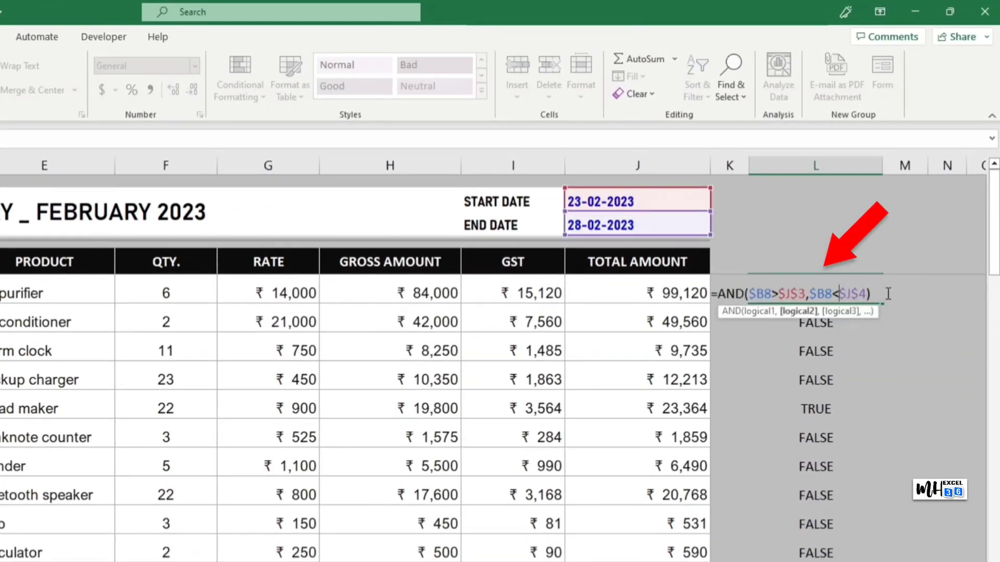
left_click_drag(859, 293, 703, 293)
key("ctrl+c")
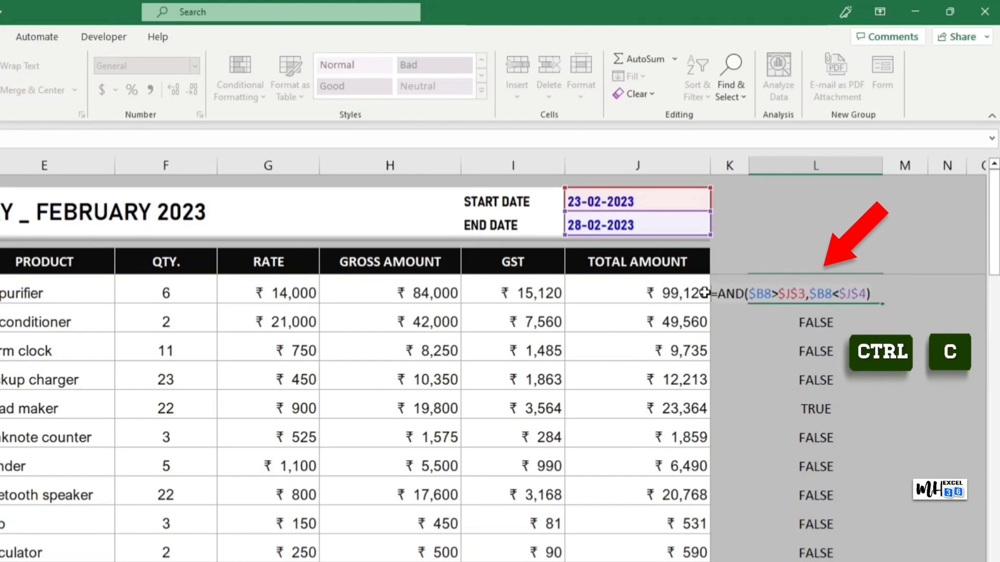
key("Return")
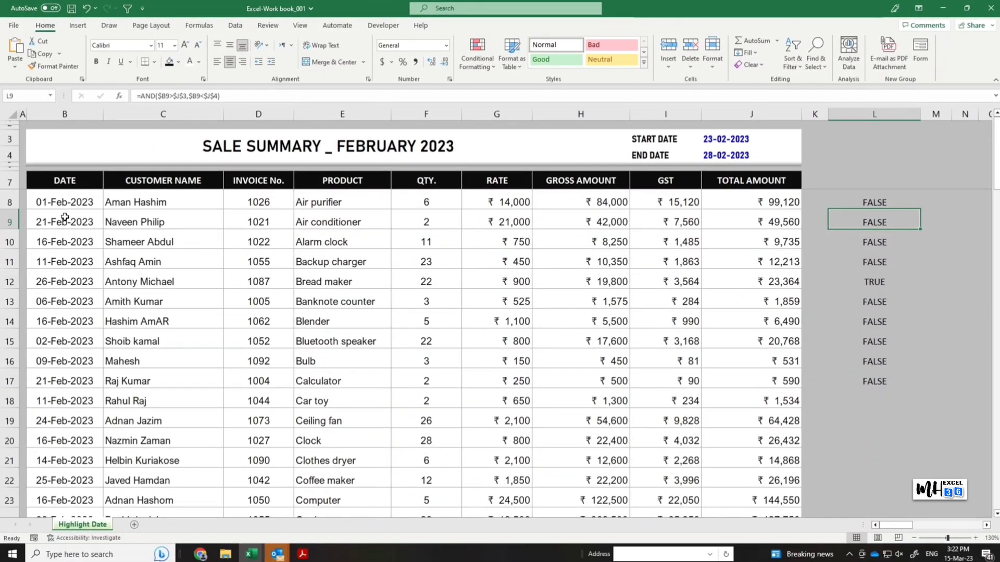
Select all sale summary records from B8 to J95, leaving out the header row.
left_click_drag(62, 203, 762, 212)
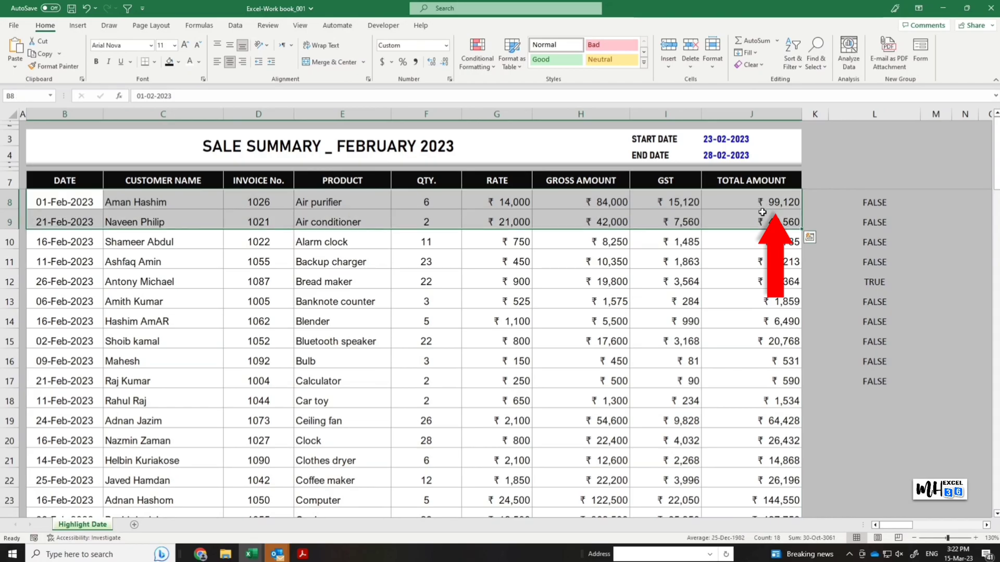
key("ctrl+shift+Down")
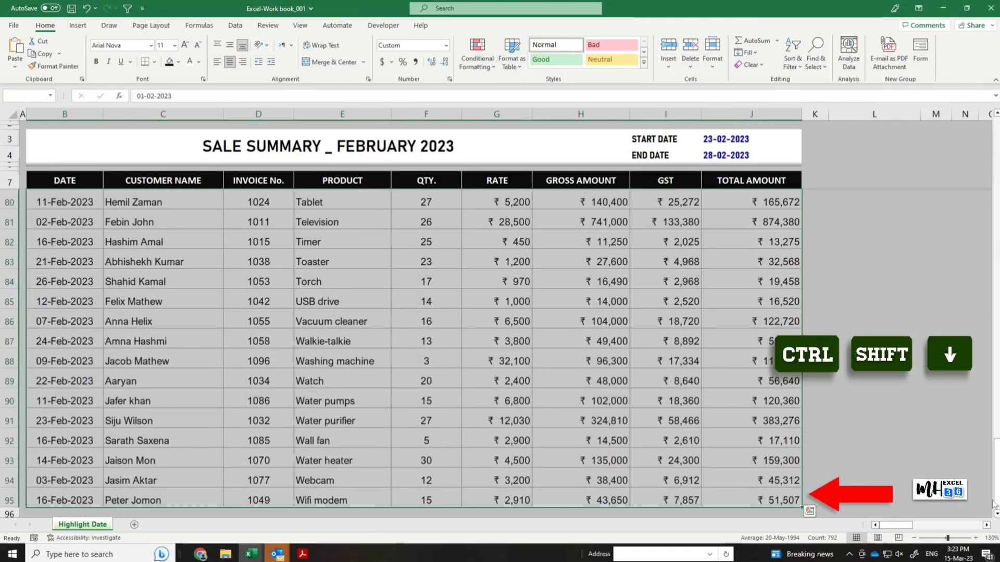
scroll(997, 489, "up", 20)
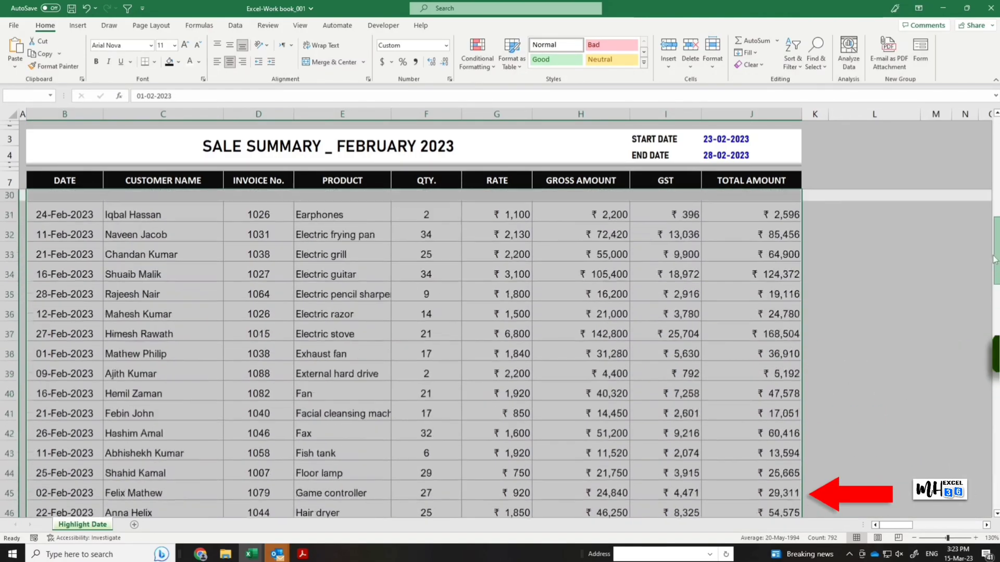
scroll(997, 489, "up", 3)
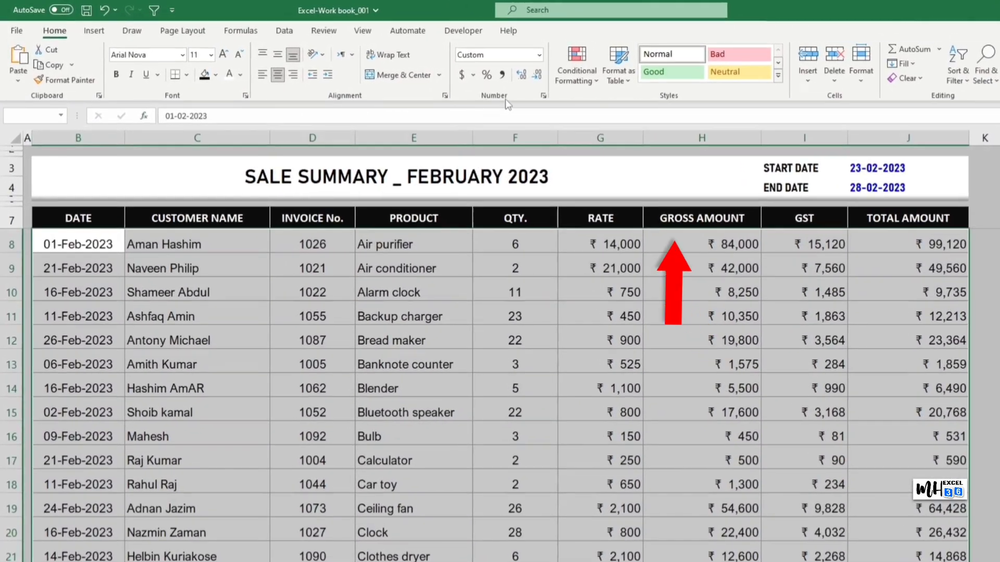
Create a formula-based conditional formatting rule for the selected records, using the copied formula =AND($B8>$J$3,$B8<$J$4).
left_click(557, 66)
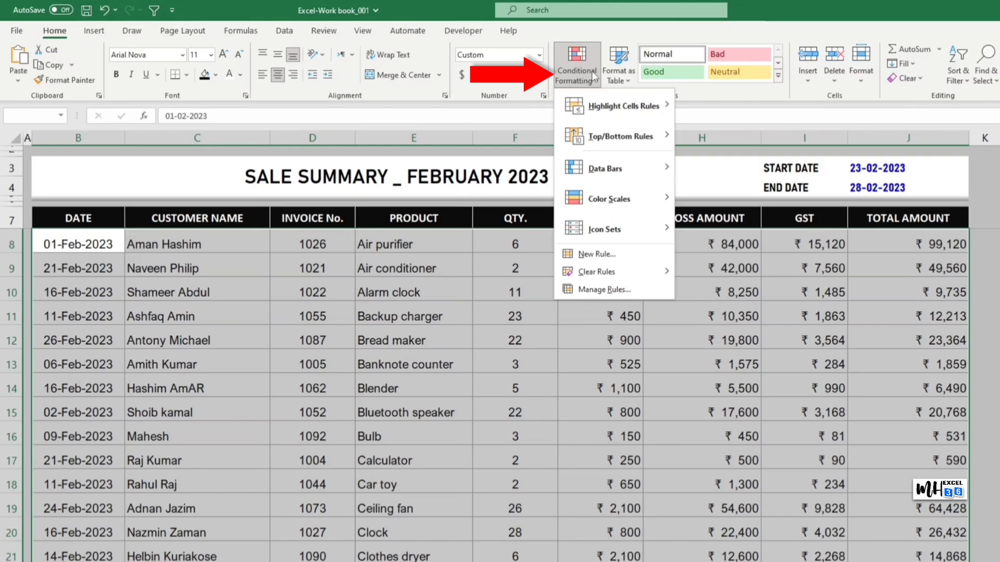
left_click(630, 254)
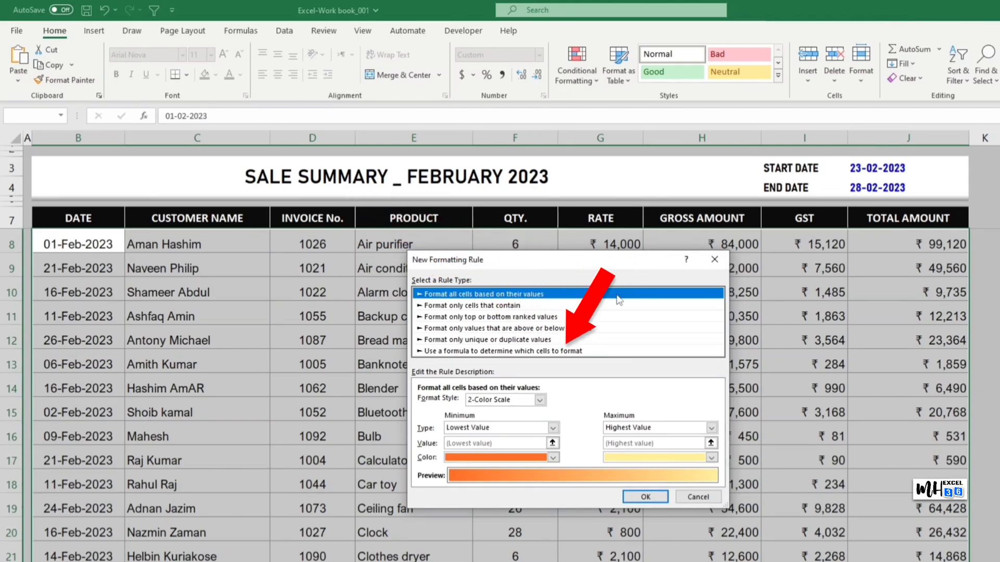
left_click(578, 352)
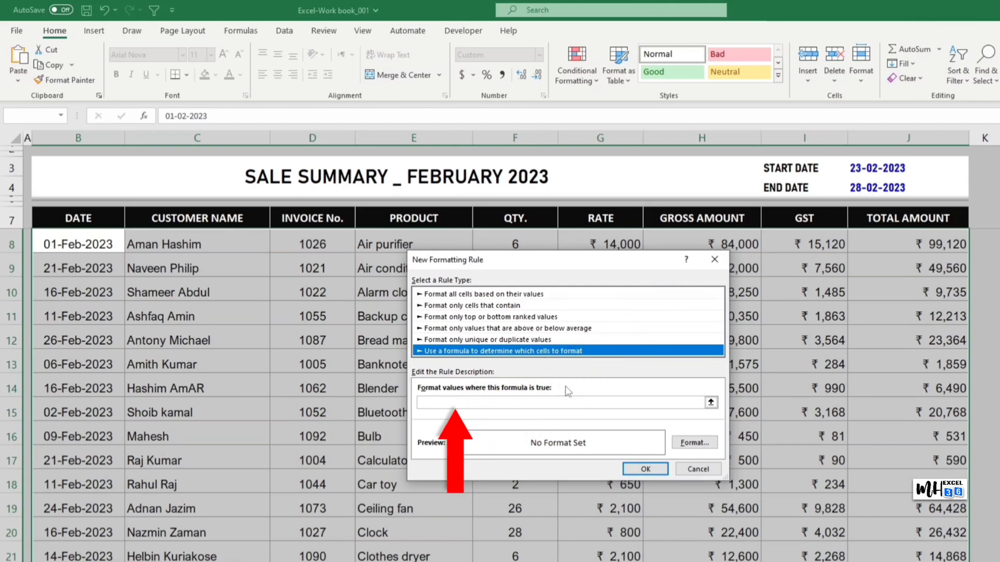
left_click(557, 402)
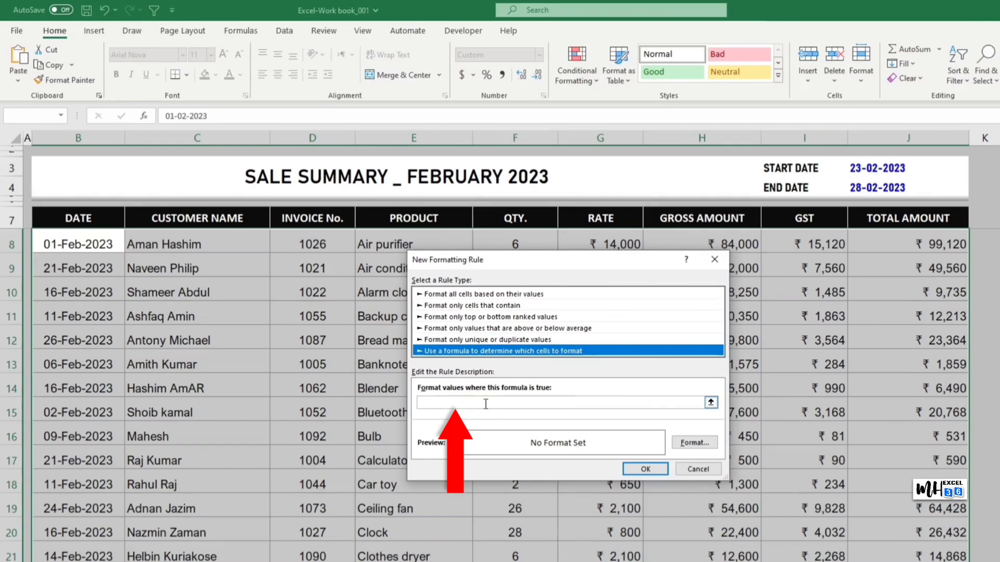
left_click(438, 404)
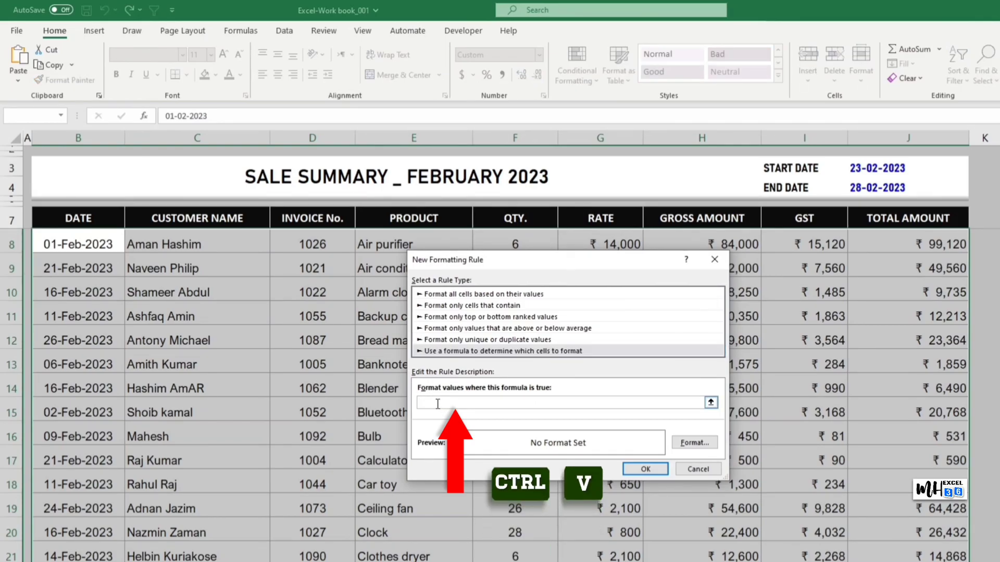
key("ctrl+v")
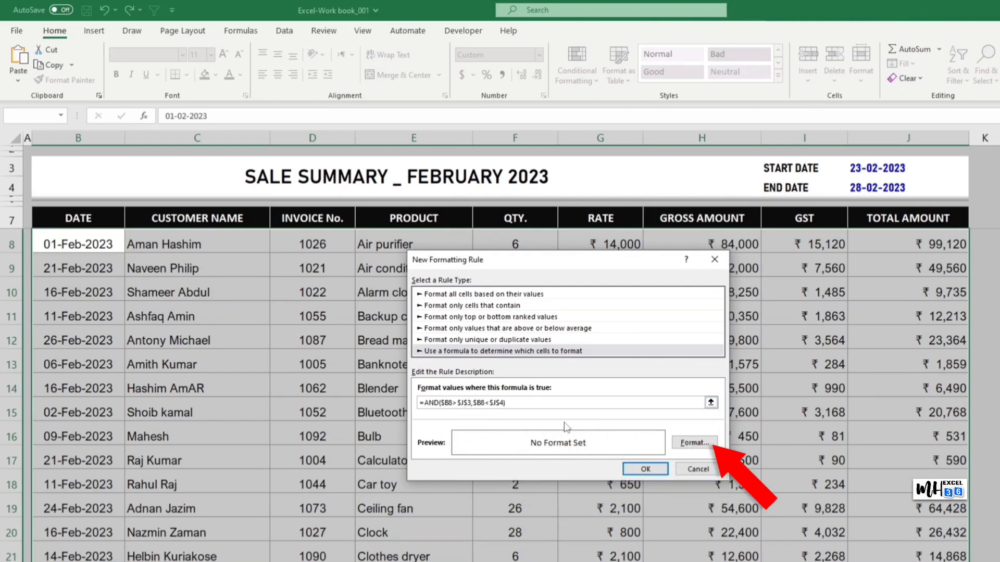
Give the rule a dark green fill with white font colour and apply it to the sale records.
left_click(690, 442)
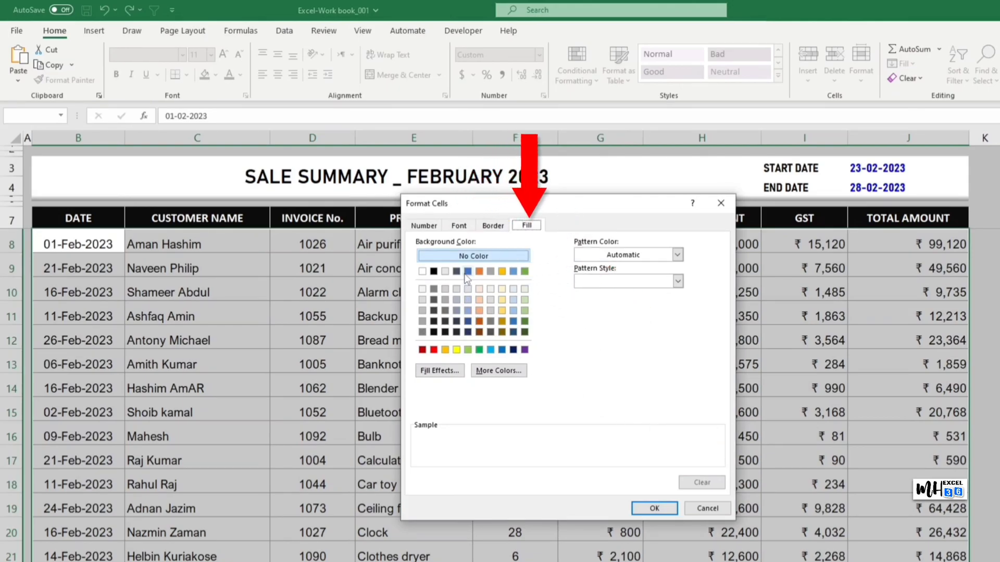
left_click(525, 332)
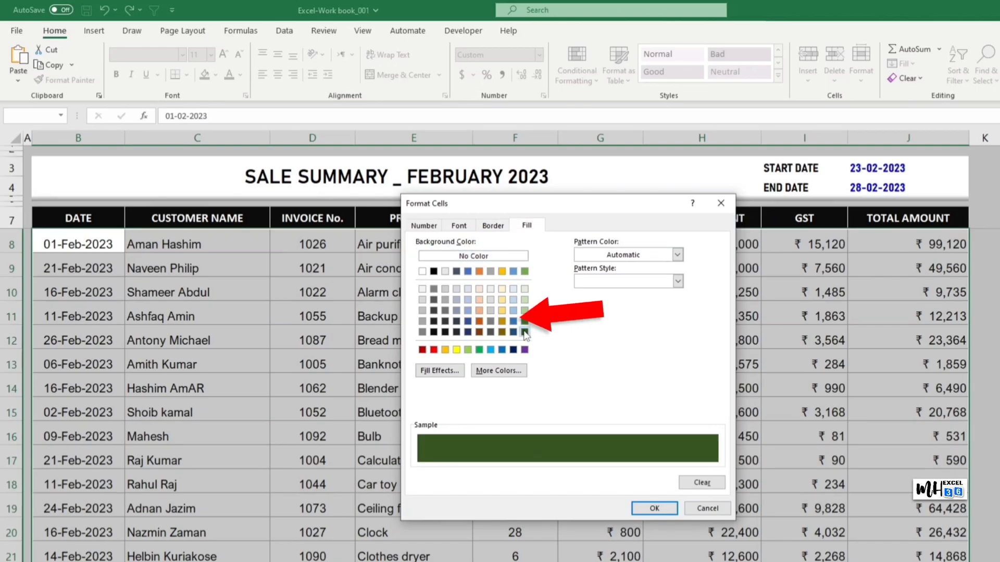
left_click(460, 225)
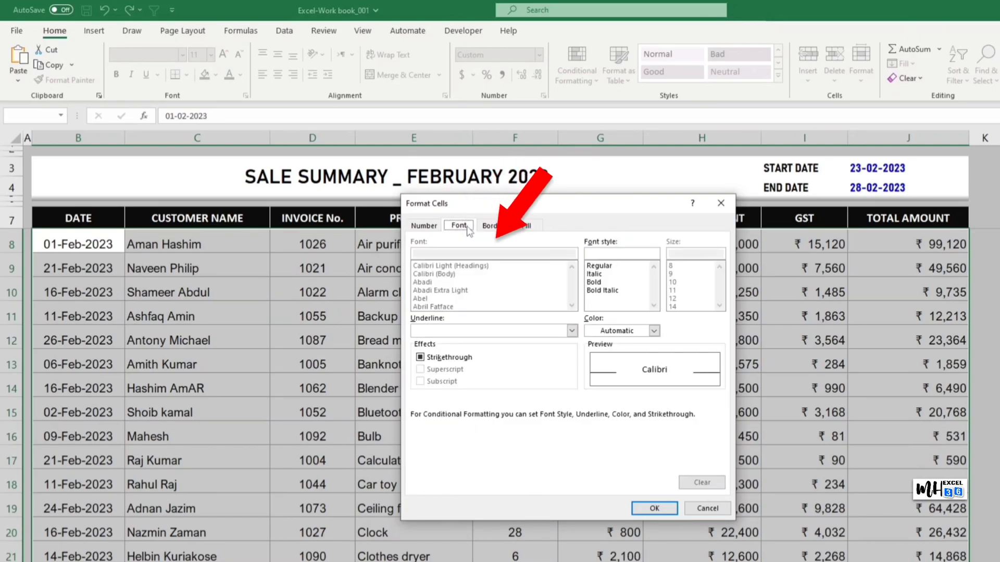
left_click(654, 331)
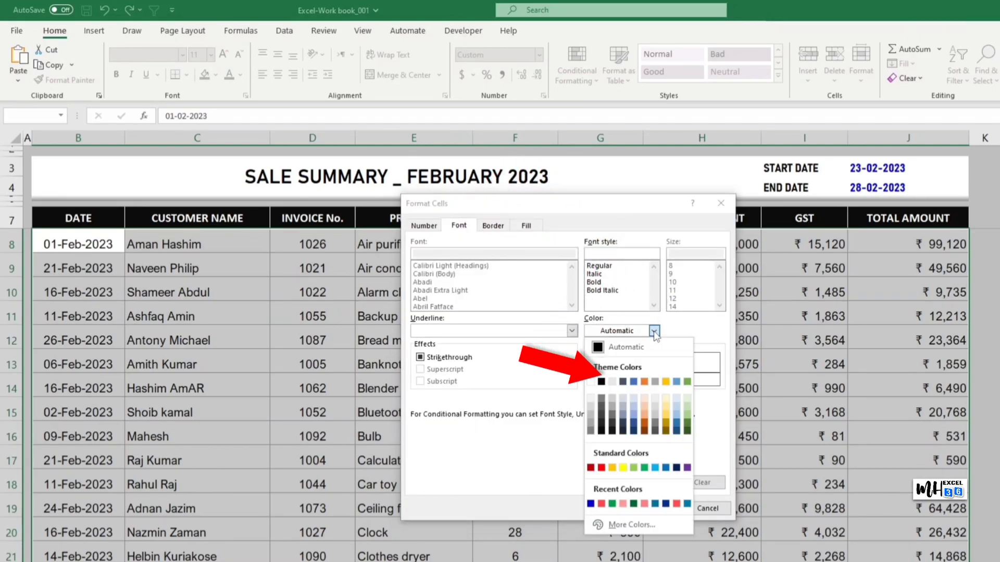
left_click(591, 383)
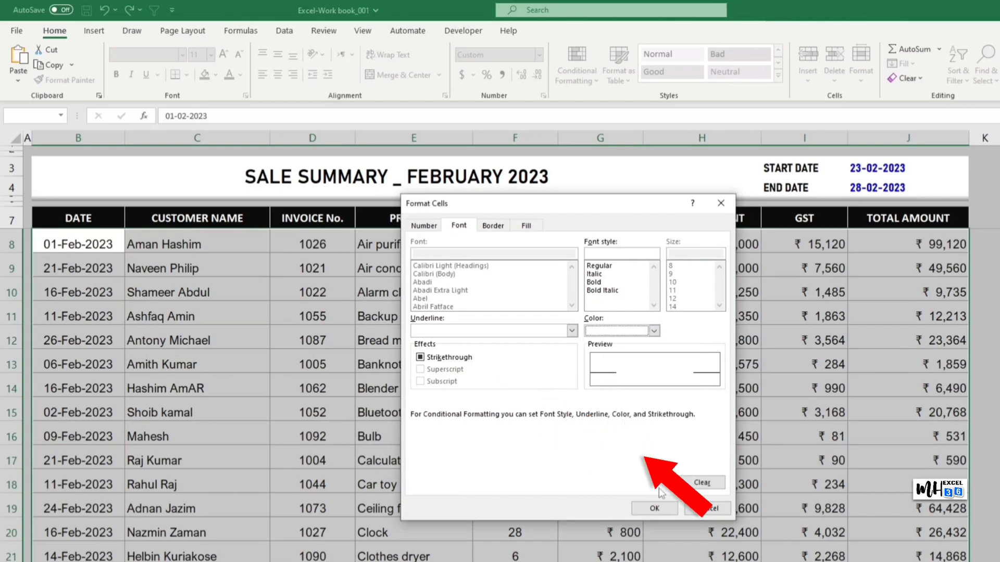
left_click(654, 509)
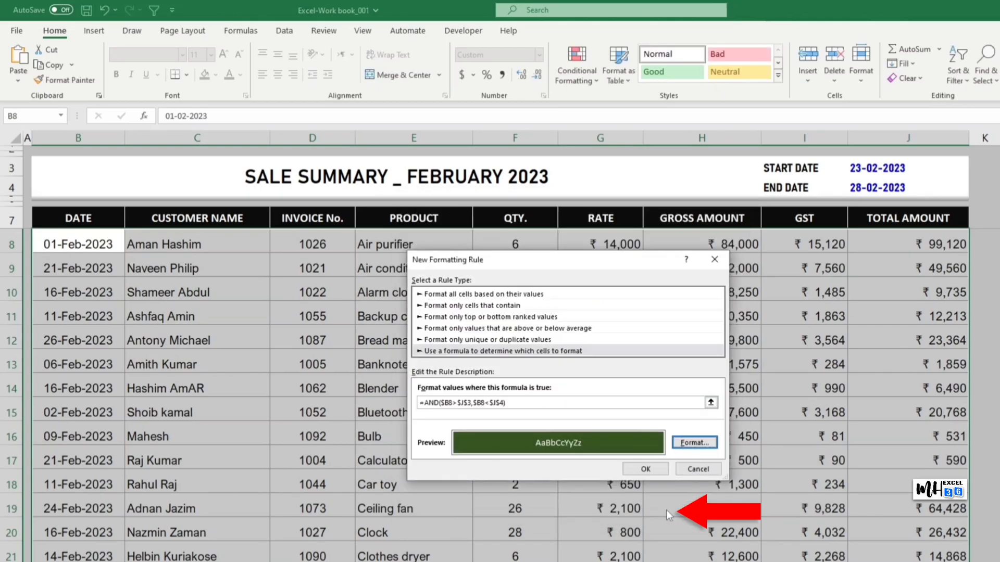
left_click(648, 470)
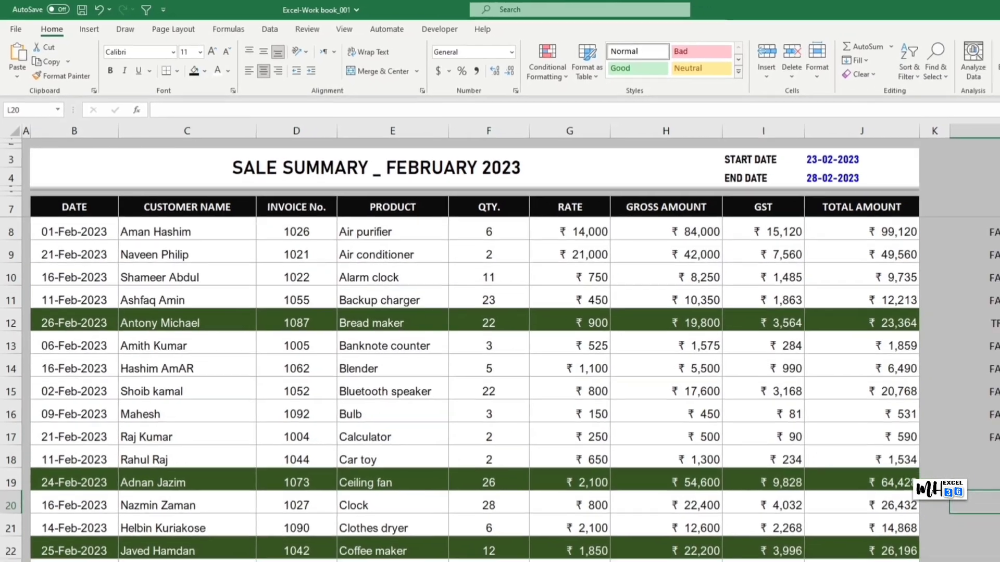
Review the highlighted rows down the table and delete the AND test formulas from column L beside it.
scroll(634, 368, "down", 5)
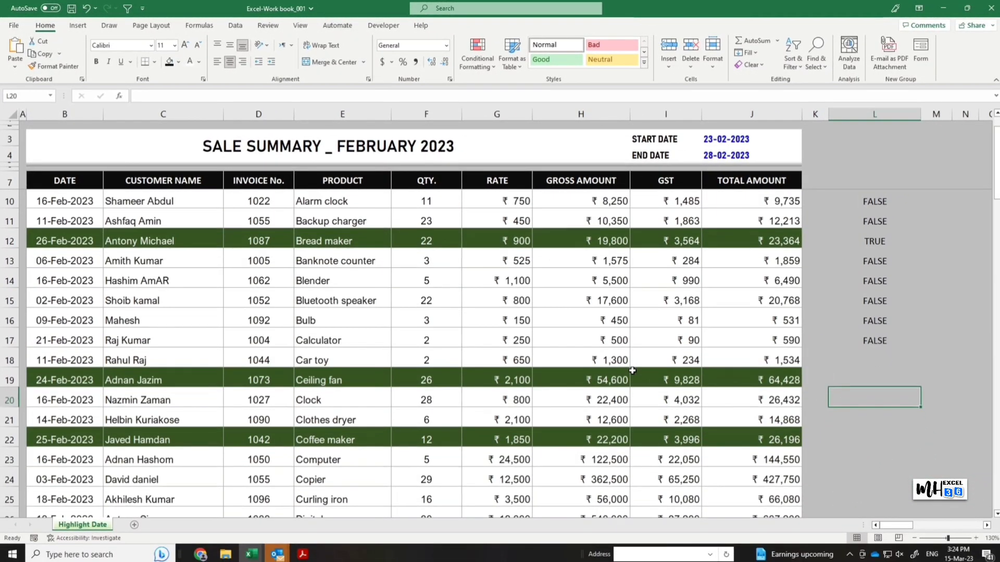
scroll(632, 370, "down", 6)
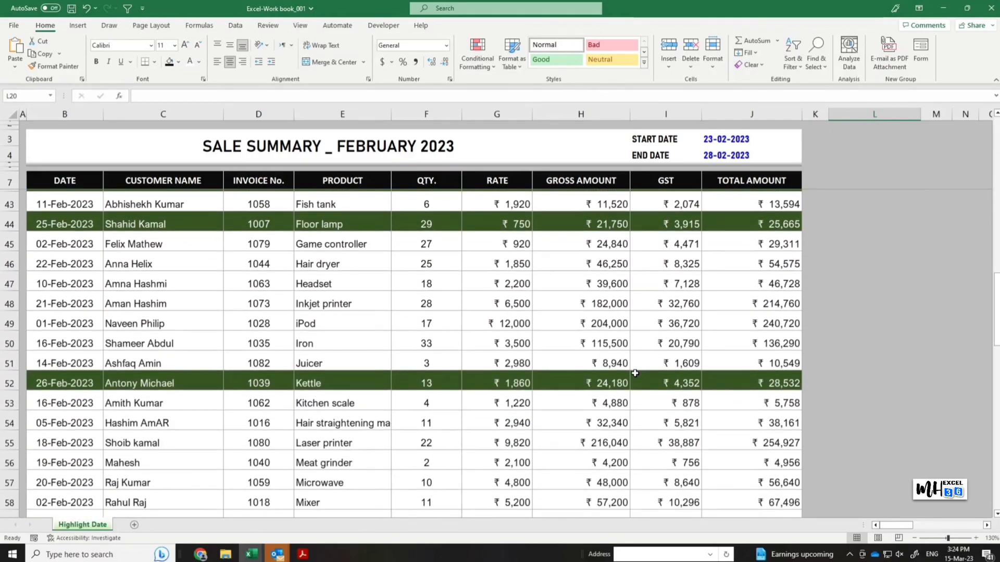
left_click_drag(996, 307, 991, 141)
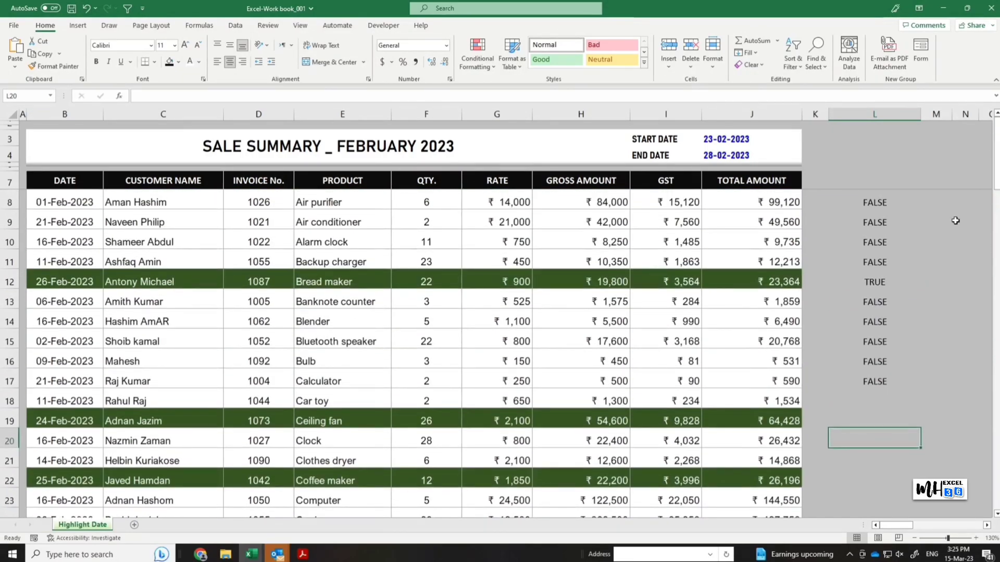
left_click(953, 242)
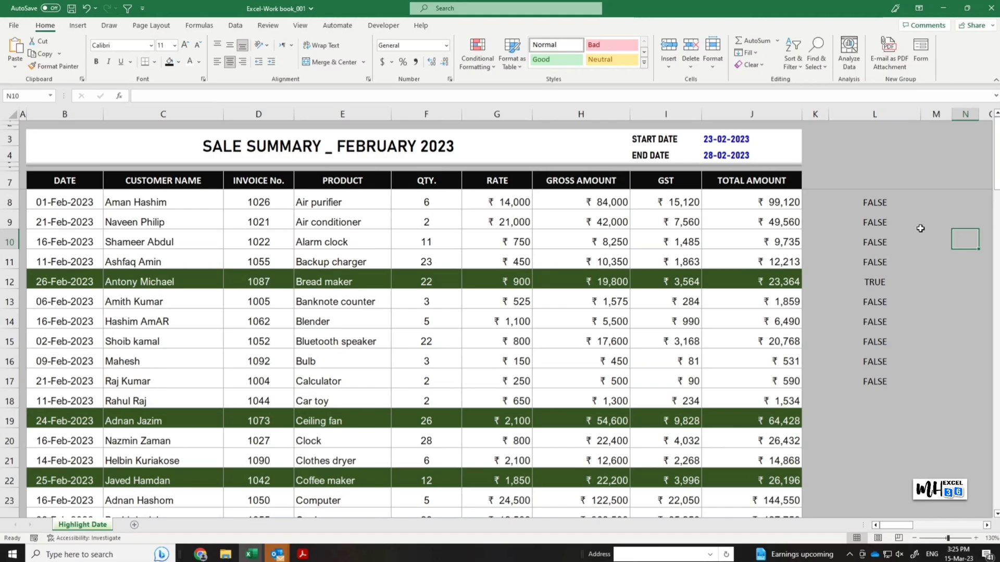
left_click_drag(883, 178, 861, 392)
key("Delete")
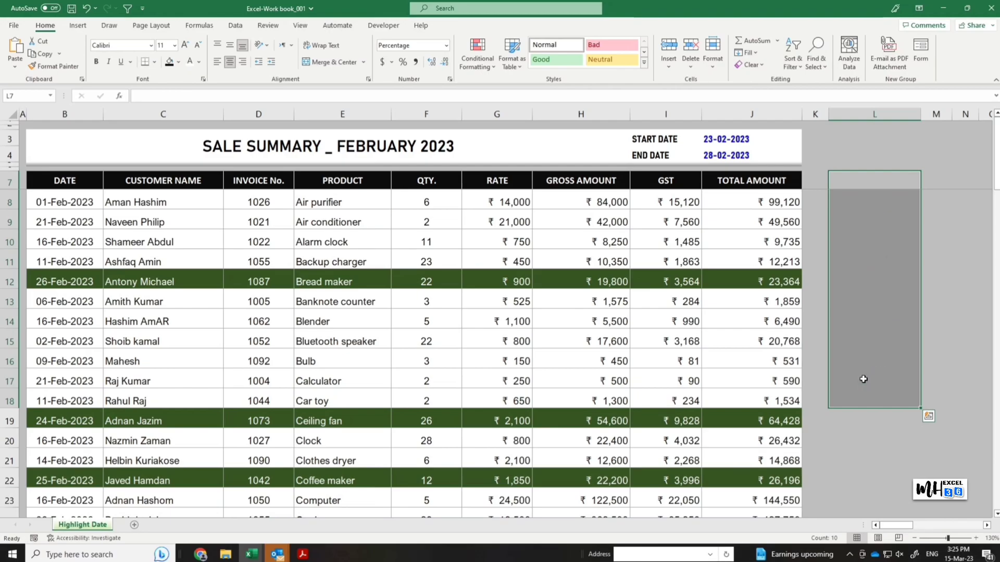
left_click(935, 318)
Clear both criteria dates and enter 20/2/23 as the start date in J3 and 26/2/23 as the end date in J4.
left_click(714, 140)
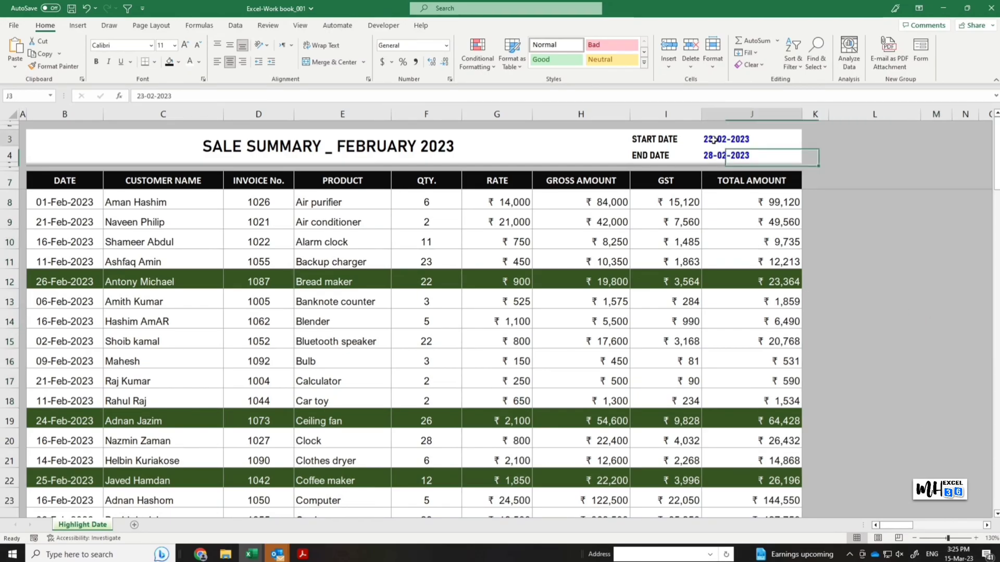
left_click(711, 158)
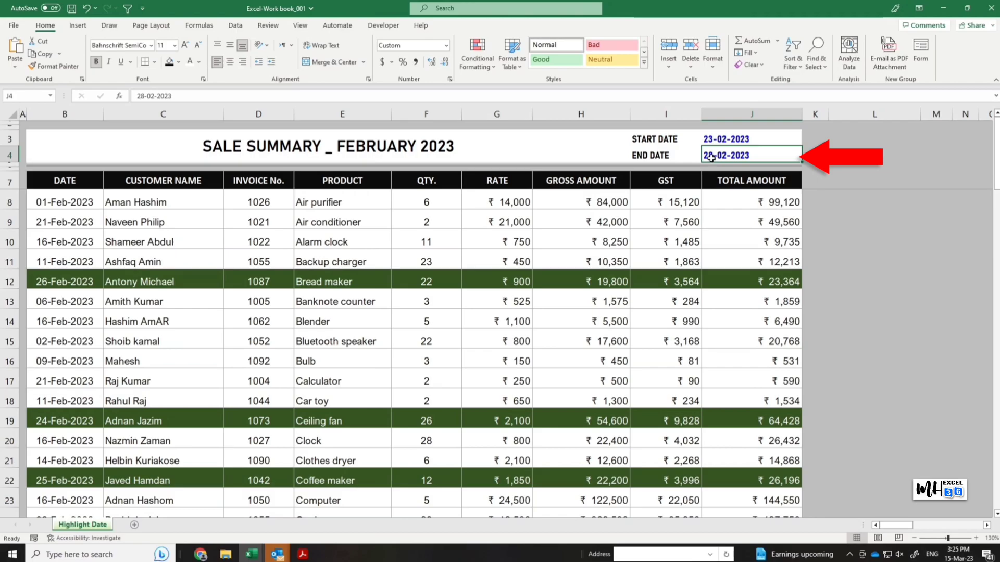
key("Delete")
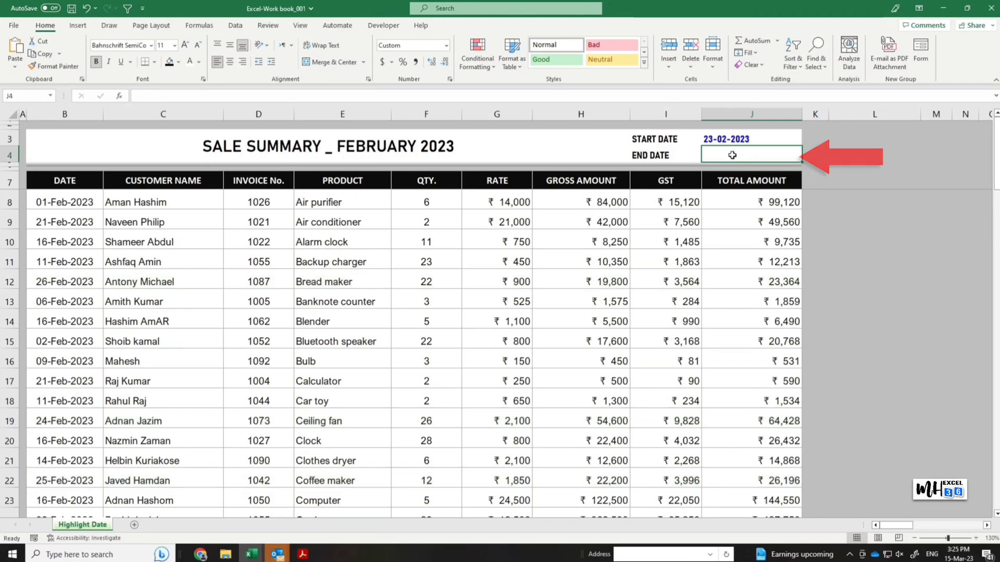
left_click(720, 140)
key("Delete")
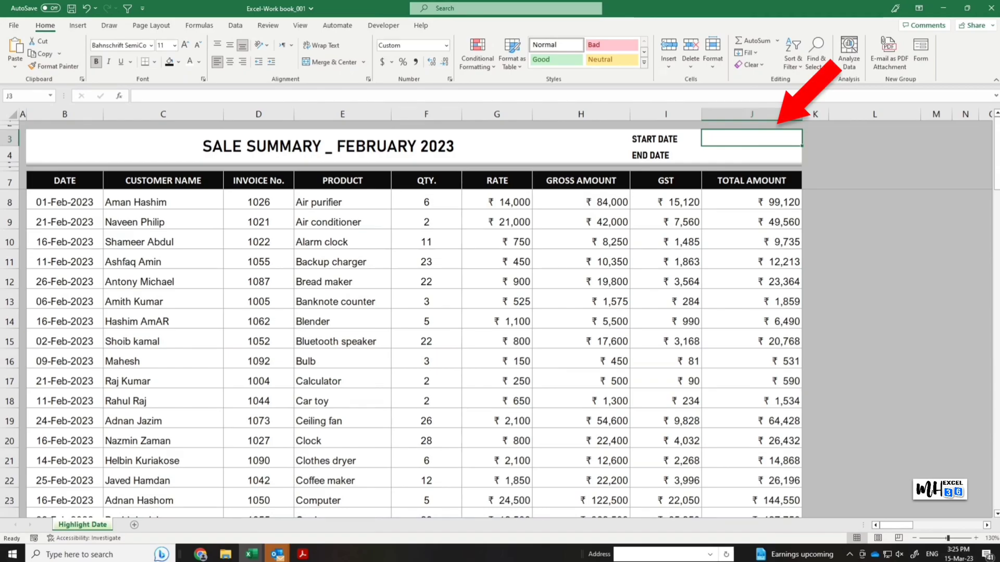
type("20")
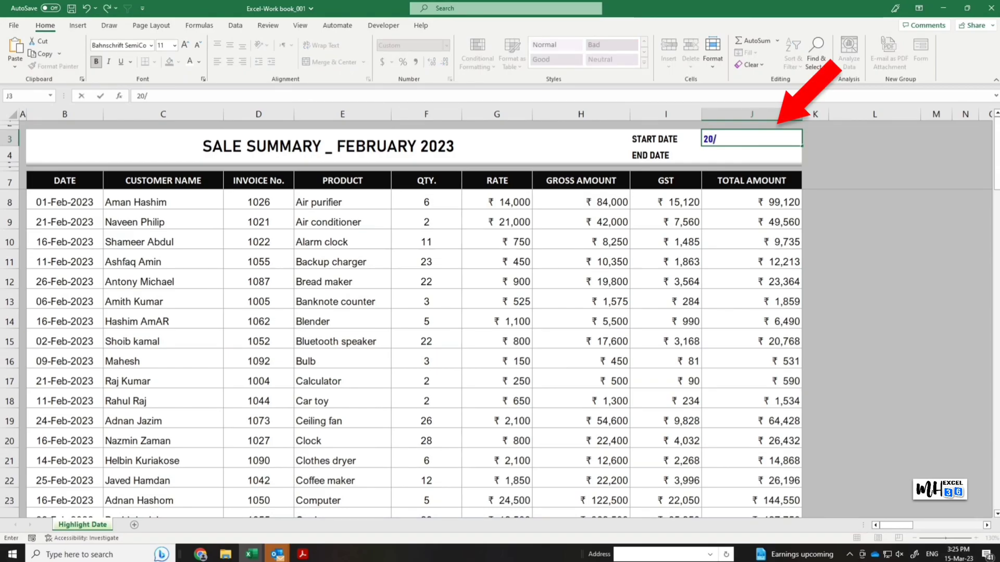
type("/2/23")
key("Return")
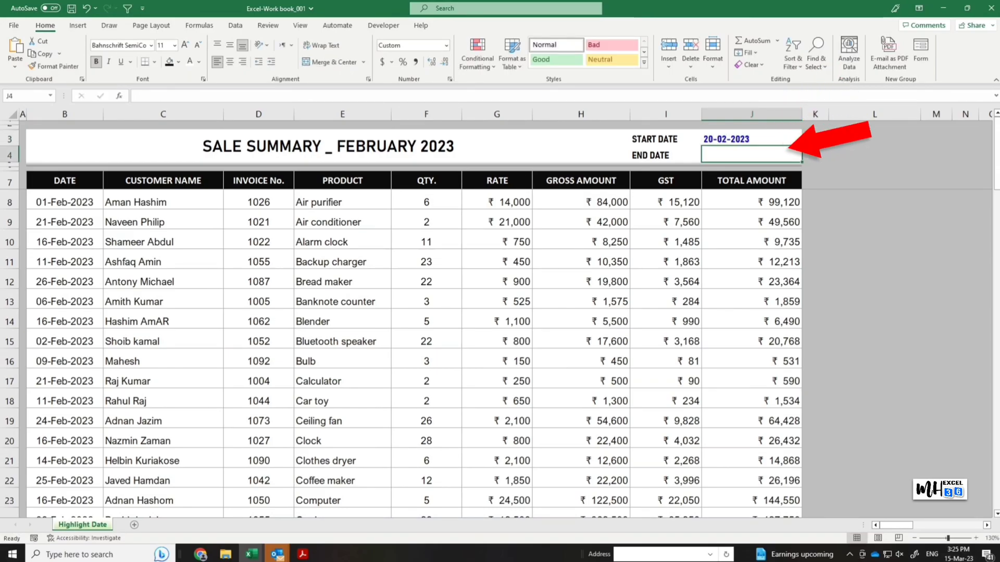
type("26/2/23")
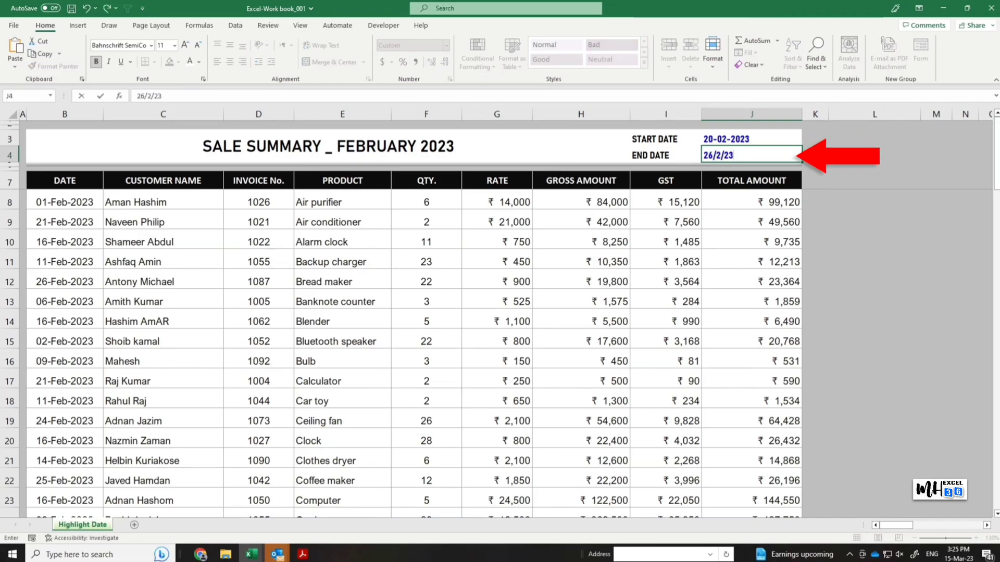
left_click(936, 382)
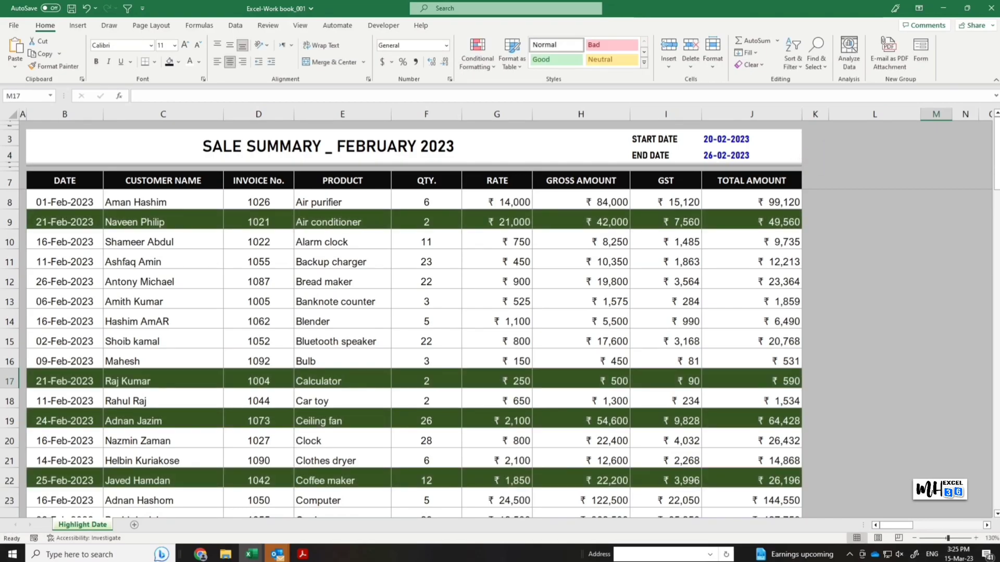
Examine the highlighted records down the sale summary against the new start and end dates.
scroll(415, 354, "down", 1)
scroll(415, 355, "up", 1)
scroll(414, 354, "down", 2)
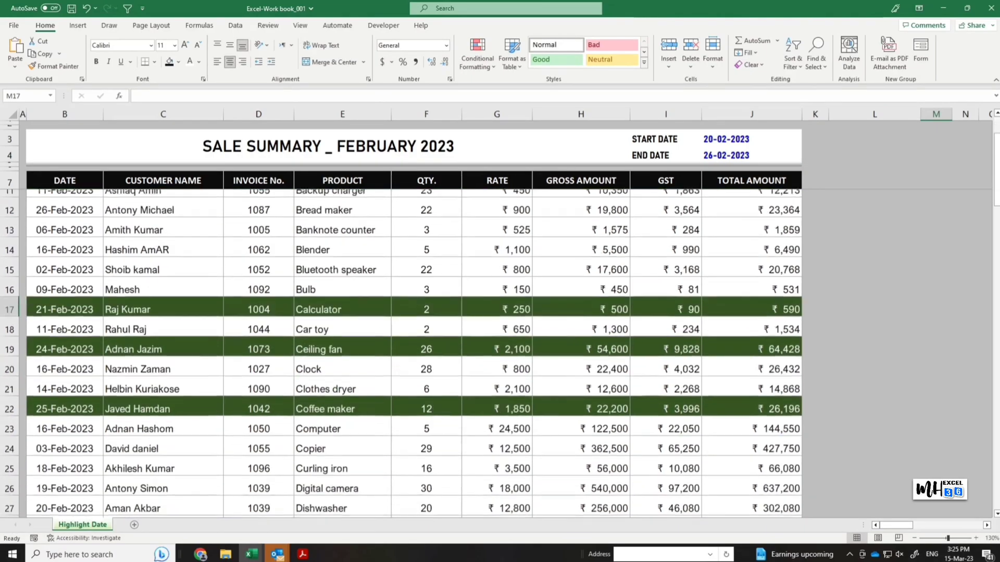
scroll(414, 354, "down", 4)
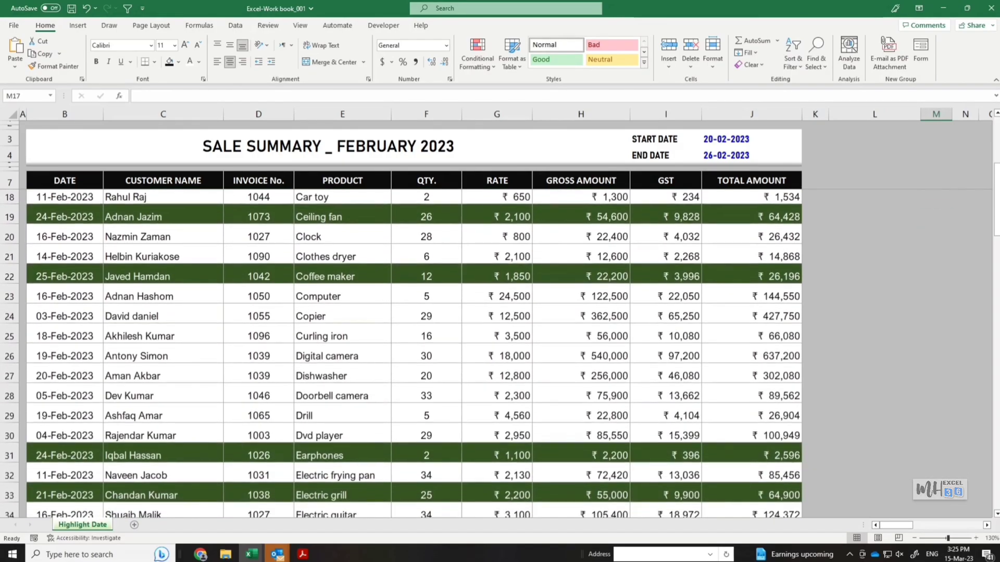
scroll(415, 354, "down", 3)
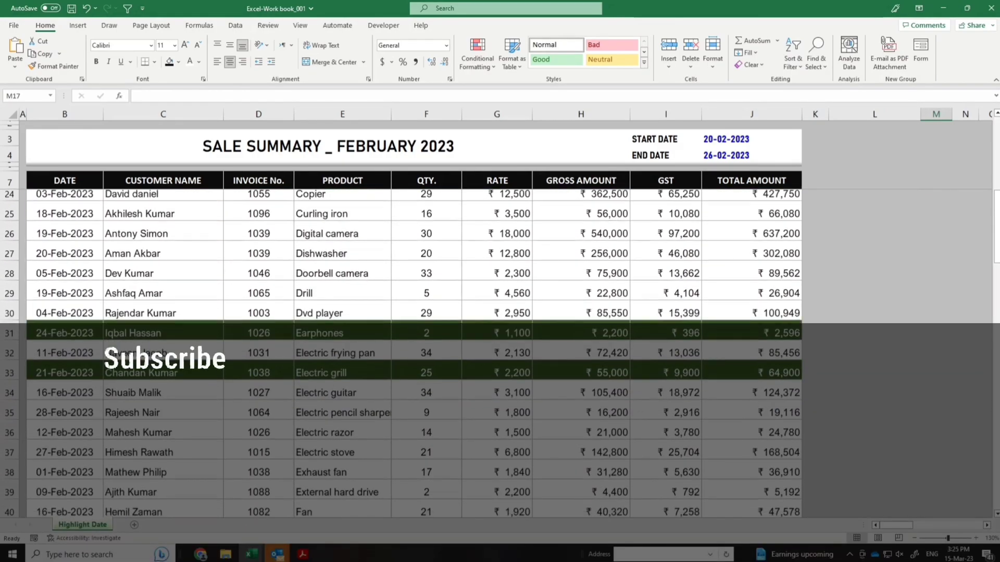
scroll(415, 354, "down", 4)
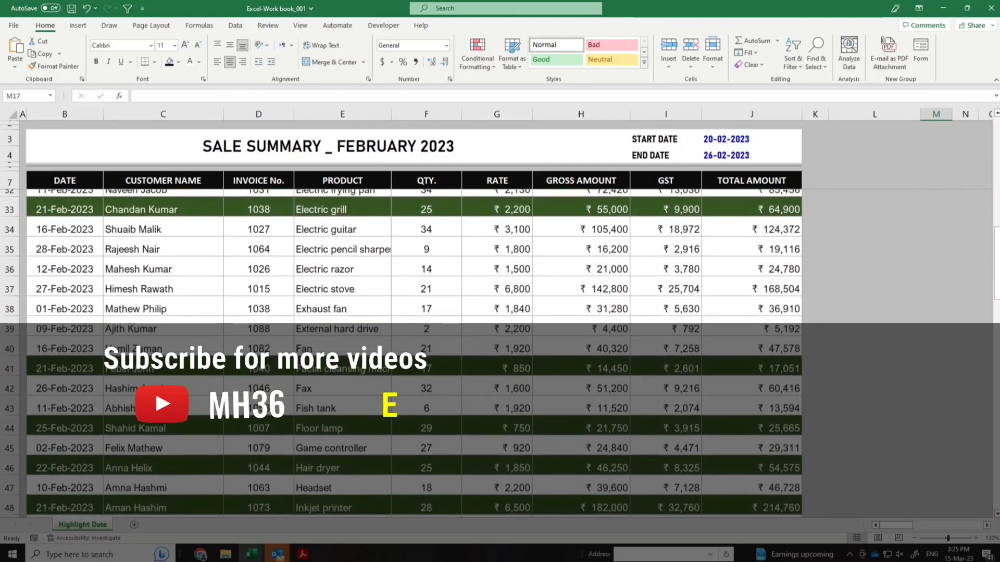
scroll(415, 354, "down", 5)
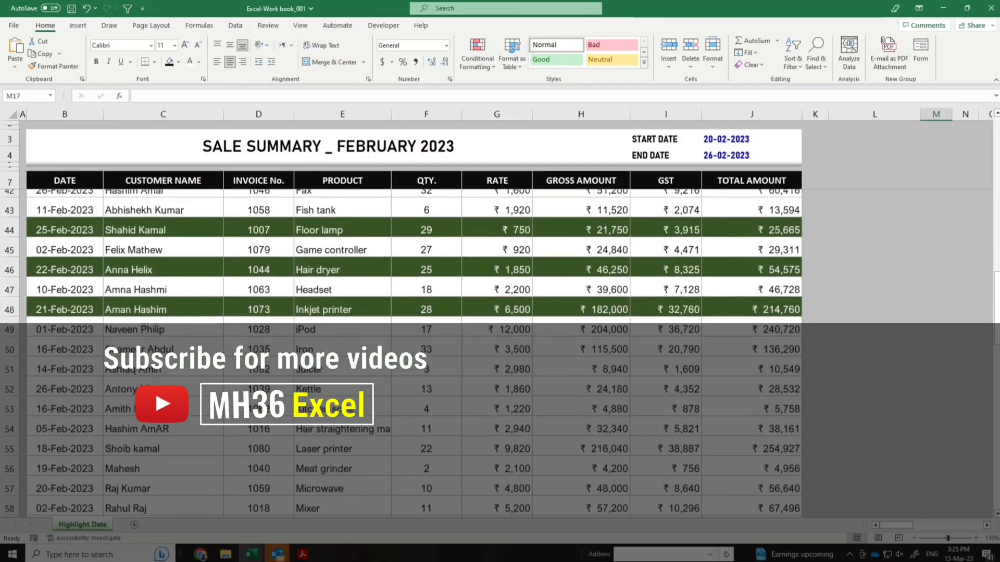